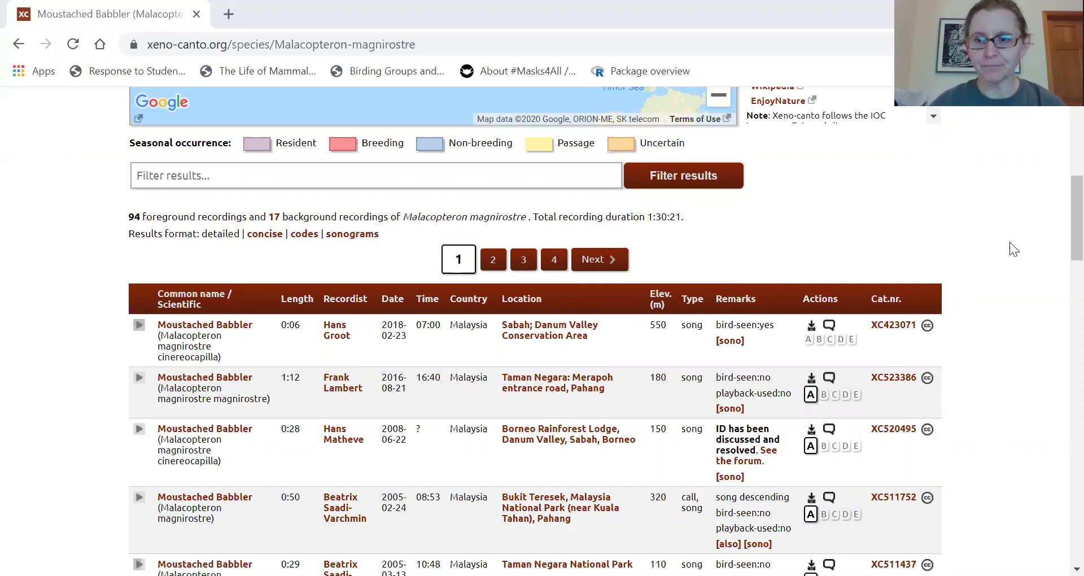
Look over the Moustached Babbler range map and play the 0:06 song recording from Danum Valley, Sabah
scroll(1061, 243, "up", 5)
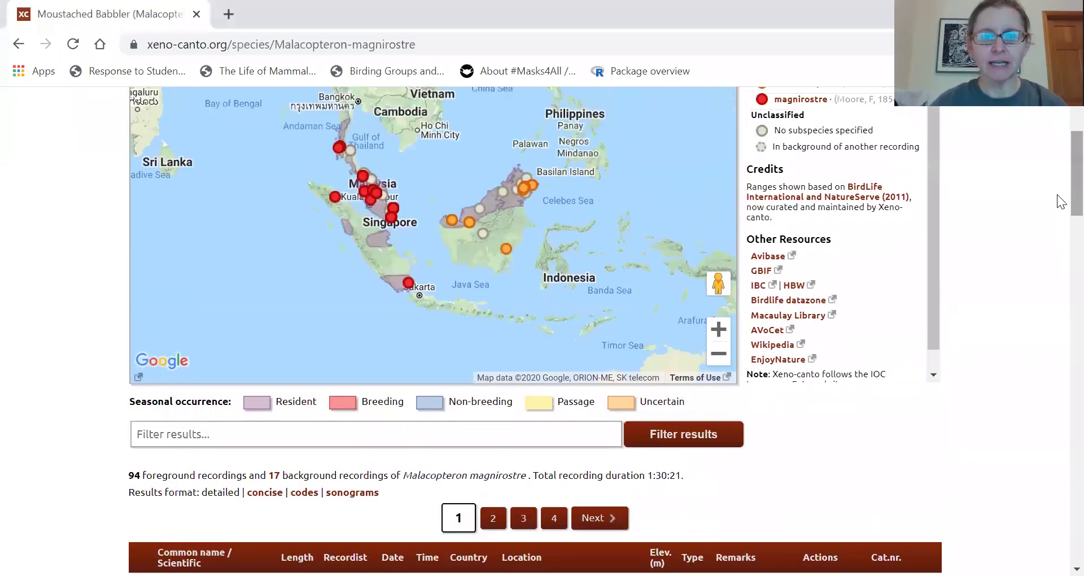
mouse_move(520, 193)
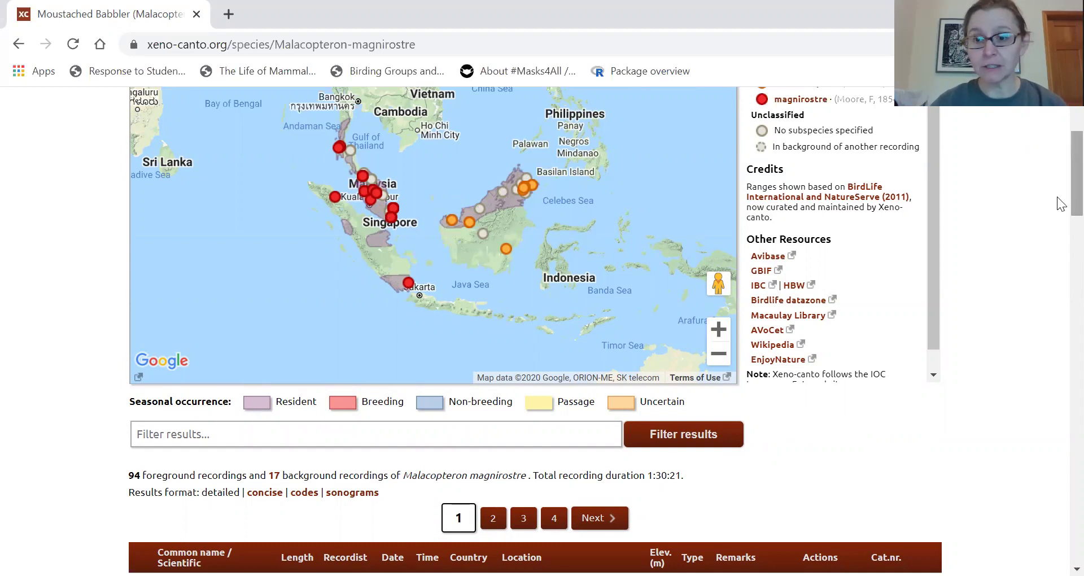
scroll(1061, 203, "down", 2)
scroll(1062, 214, "down", 3)
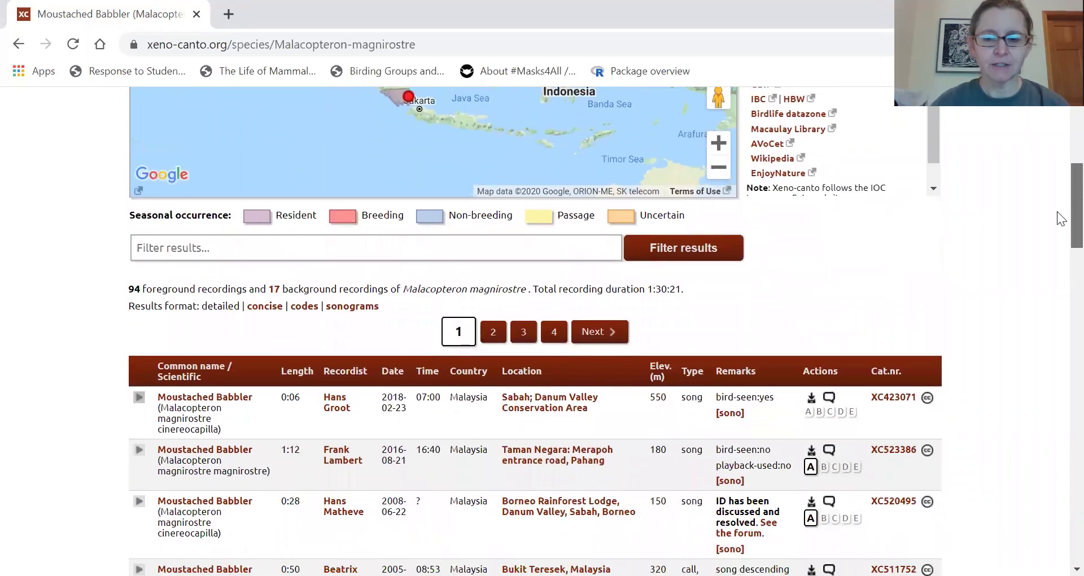
scroll(1061, 232, "down", 1)
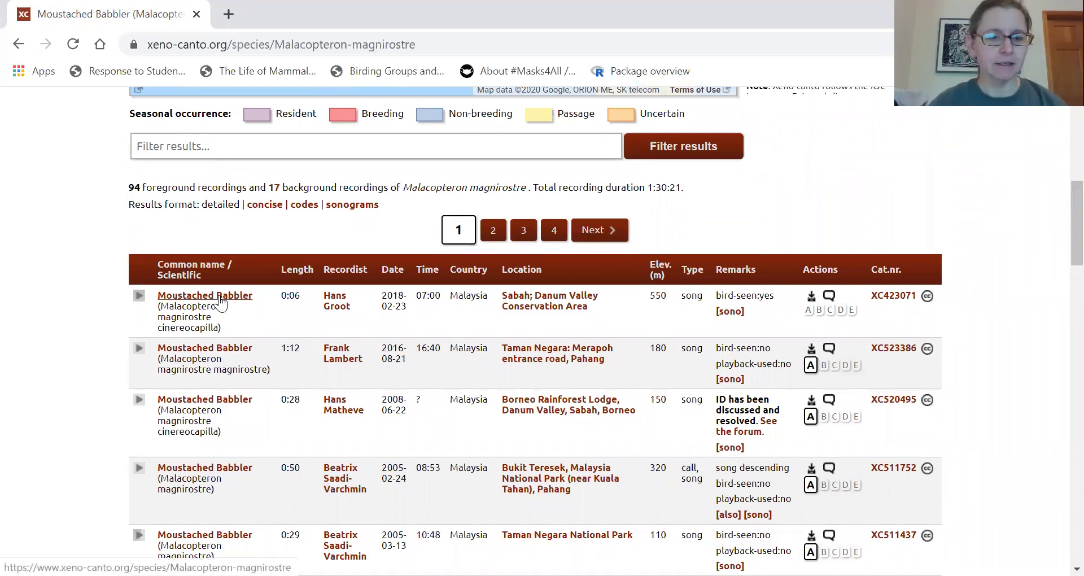
left_click(139, 296)
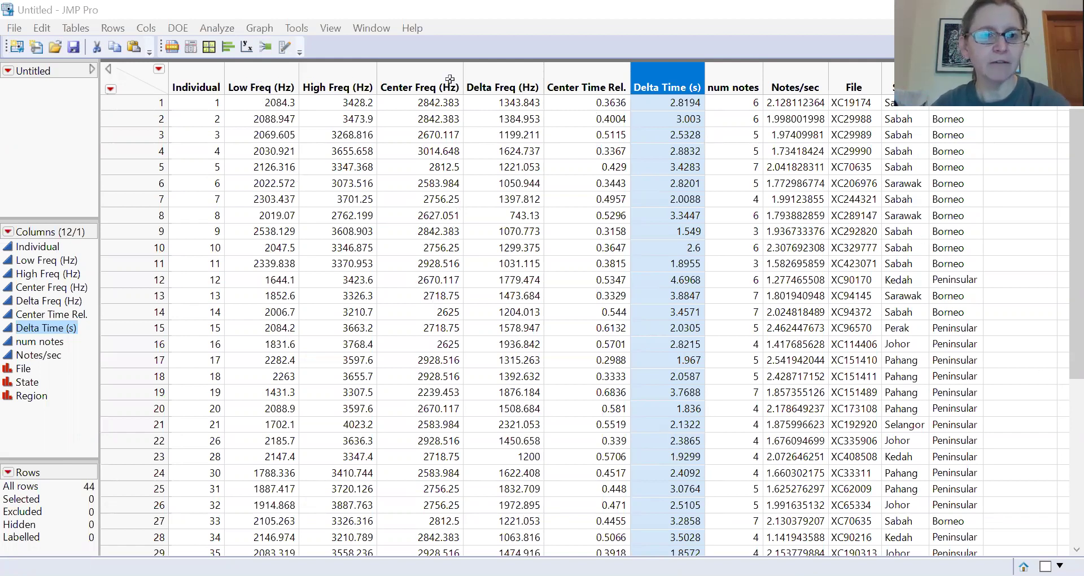
Switch to JMP Pro and review the song measurement columns from Low Freq (Hz) through Notes/sec
left_click(277, 81)
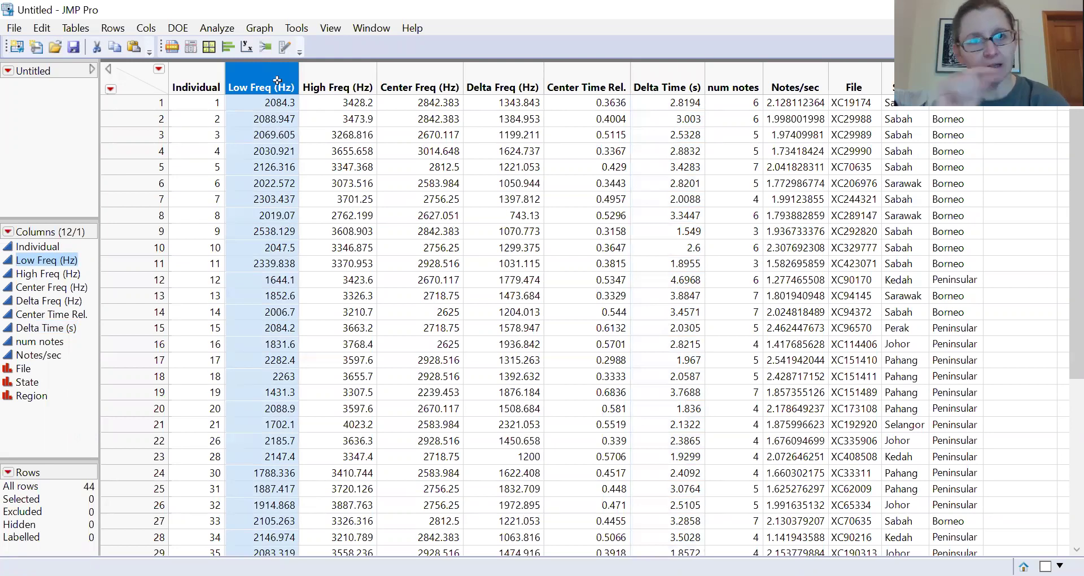
left_click(351, 72)
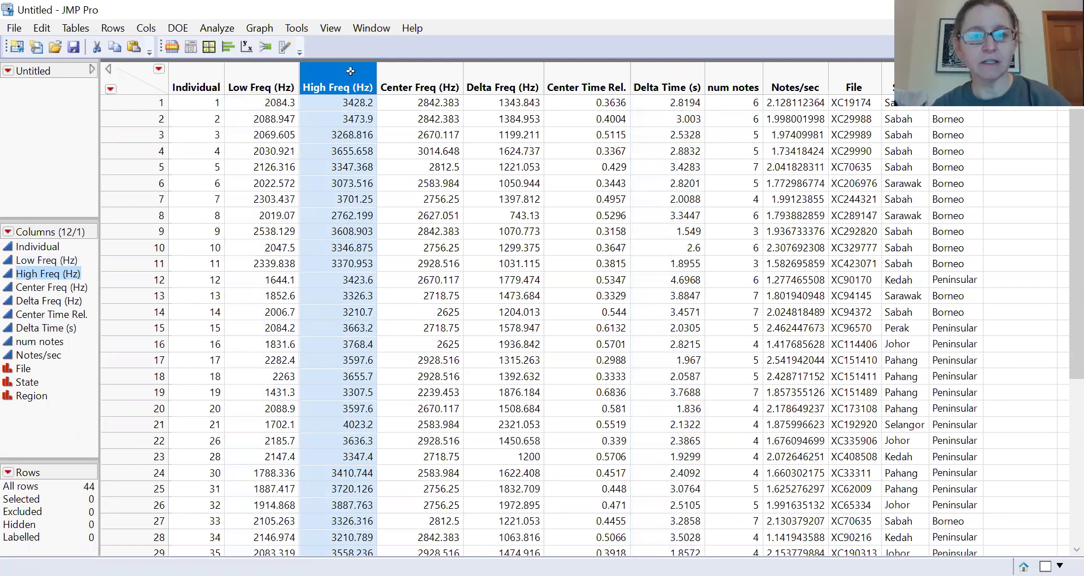
left_click(419, 68)
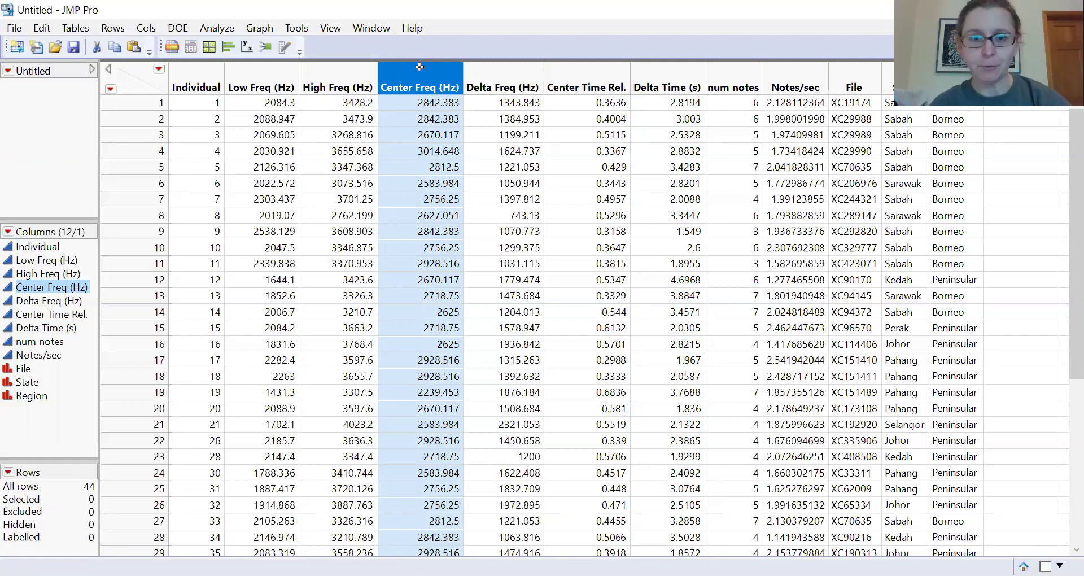
left_click(505, 70)
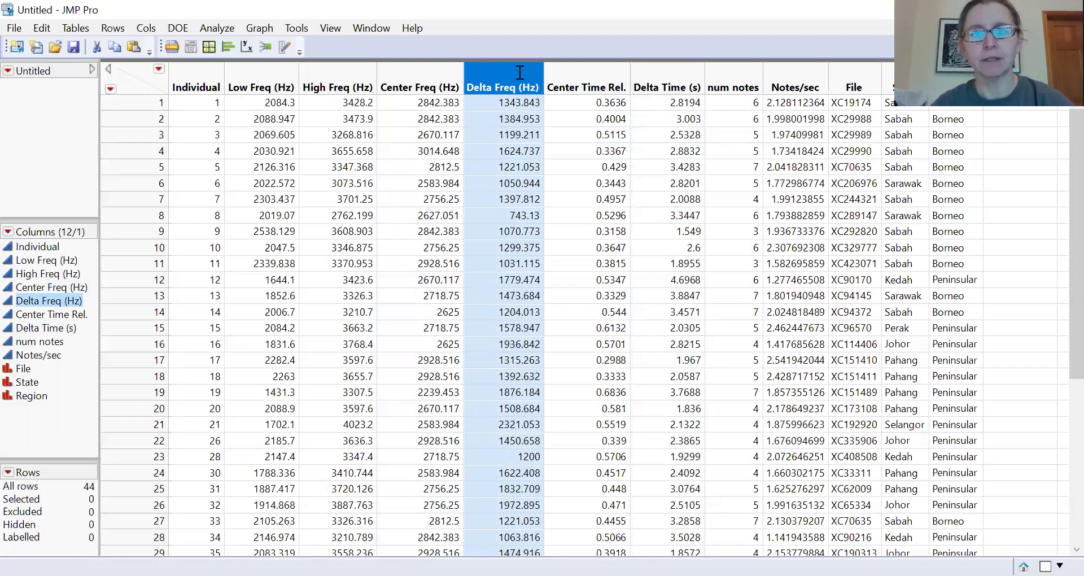
left_click(590, 66)
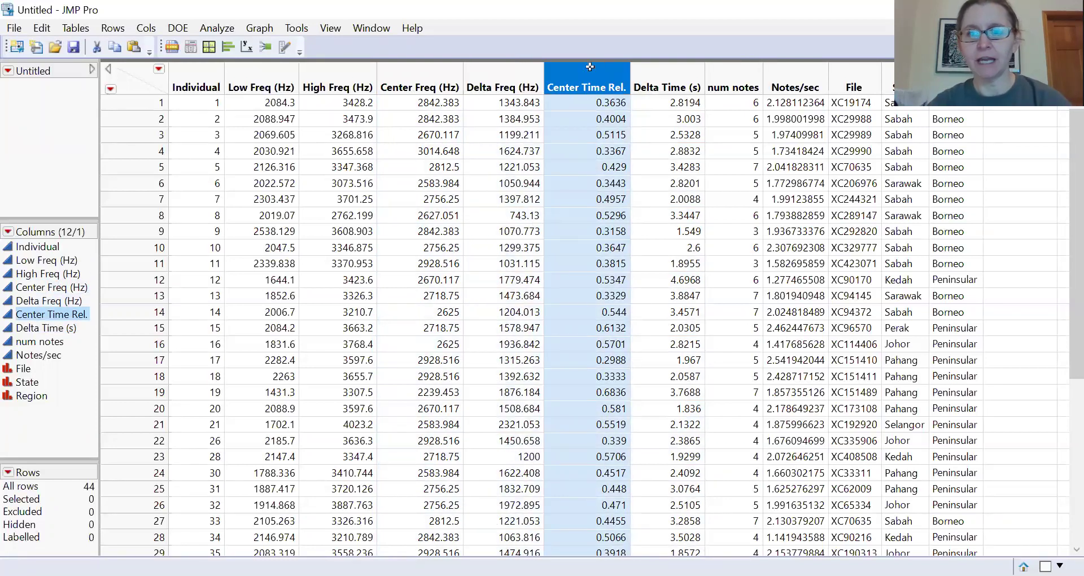
left_click(664, 67)
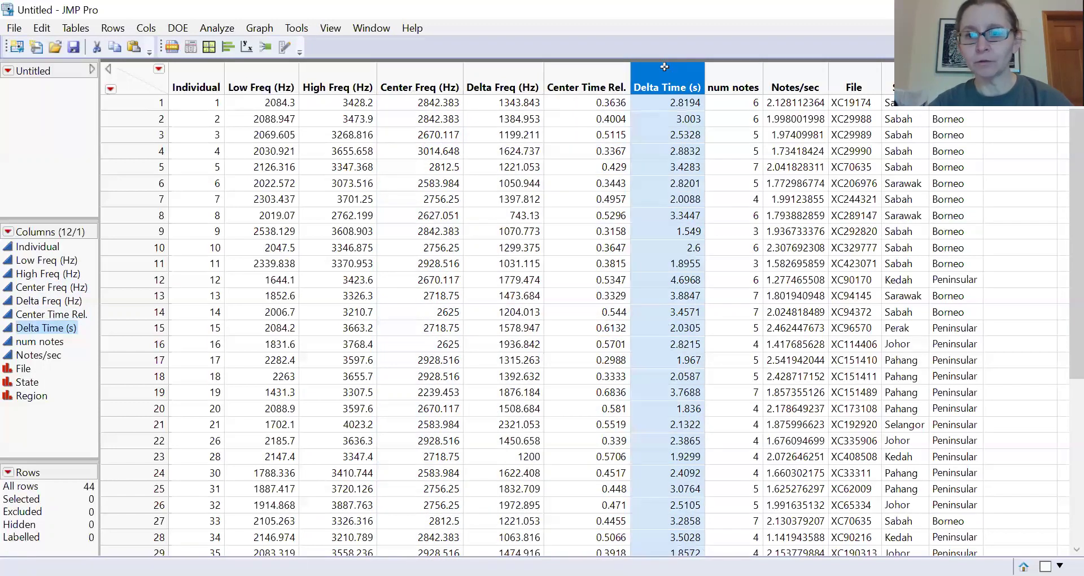
left_click(567, 82)
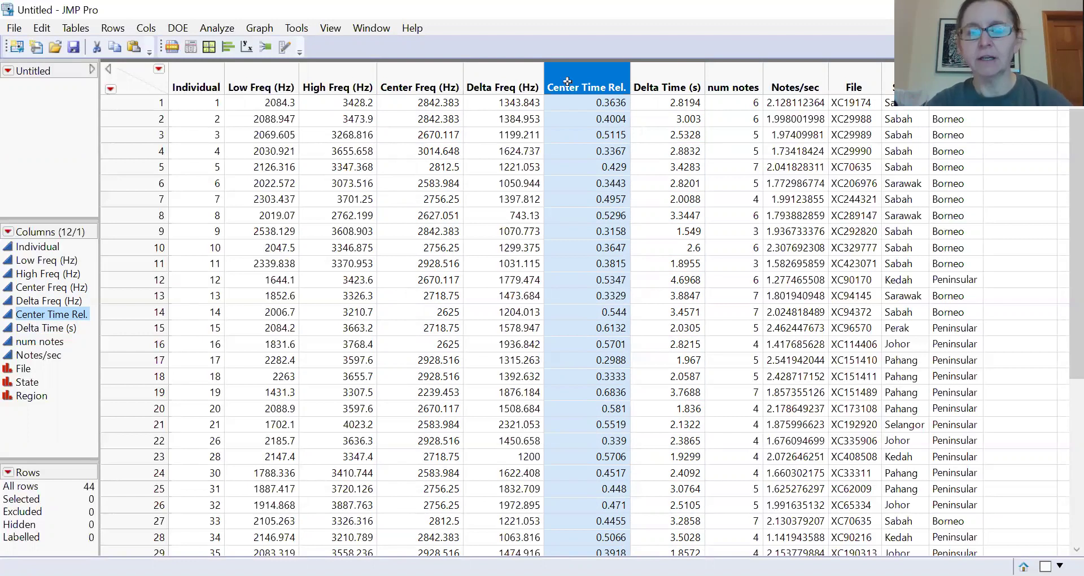
left_click(735, 72)
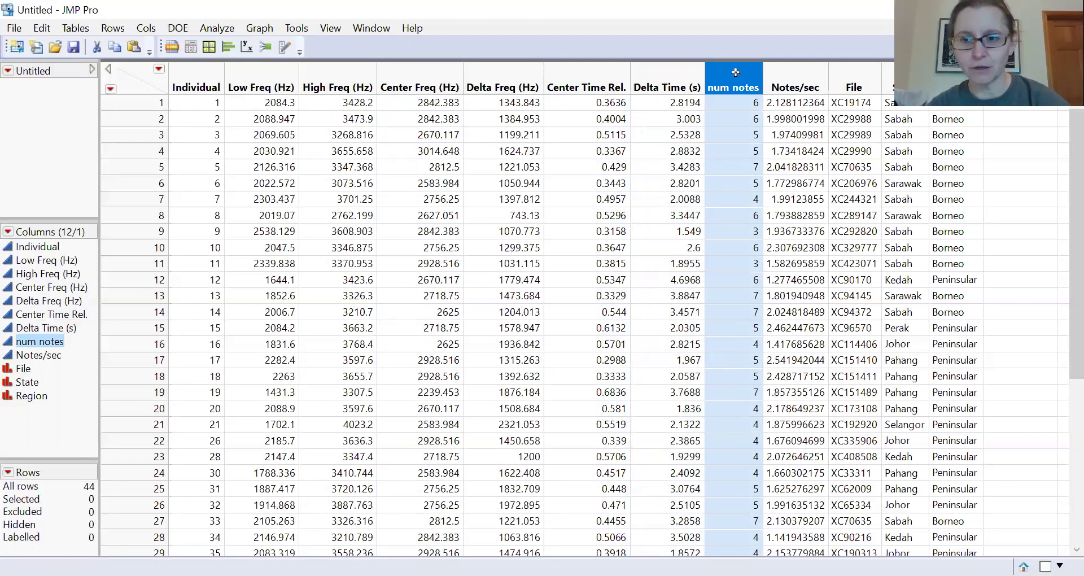
left_click(782, 85)
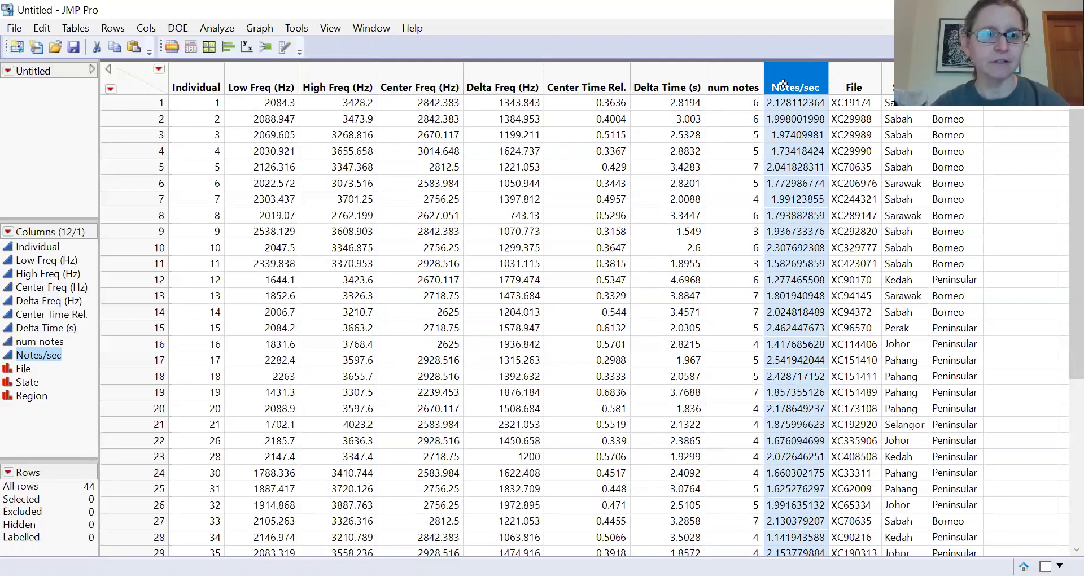
Set up a Principal Components analysis with the eight columns Low Freq (Hz) through Notes/sec as the Y variables
left_click(214, 26)
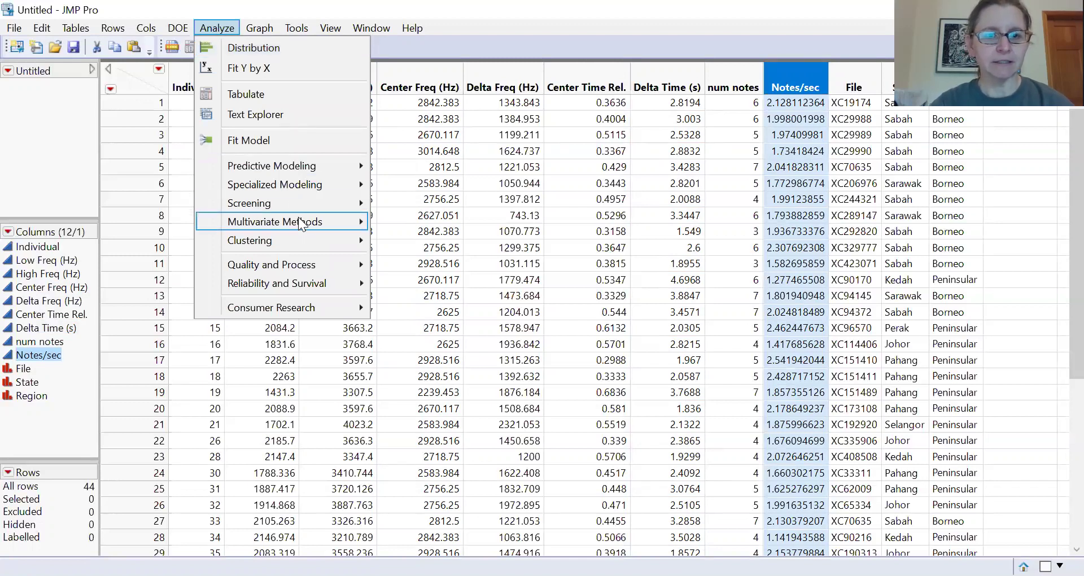
mouse_move(299, 223)
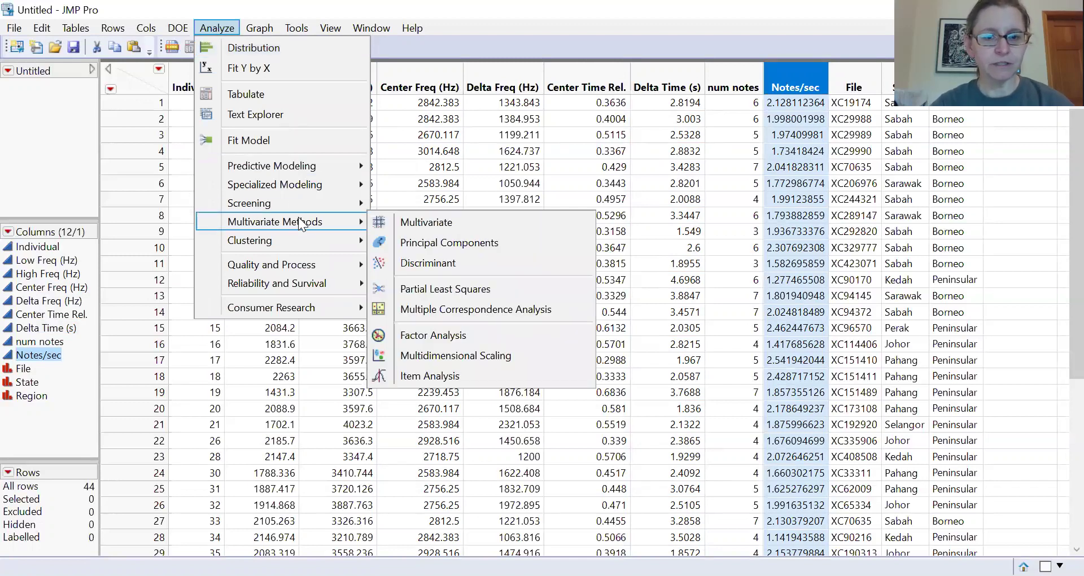
left_click(432, 242)
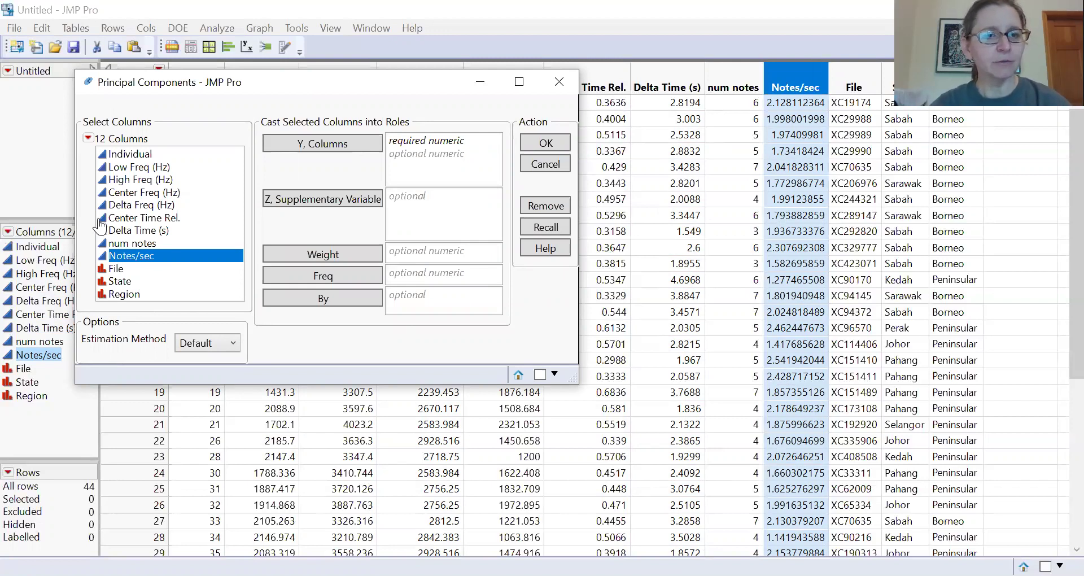
left_click(167, 168)
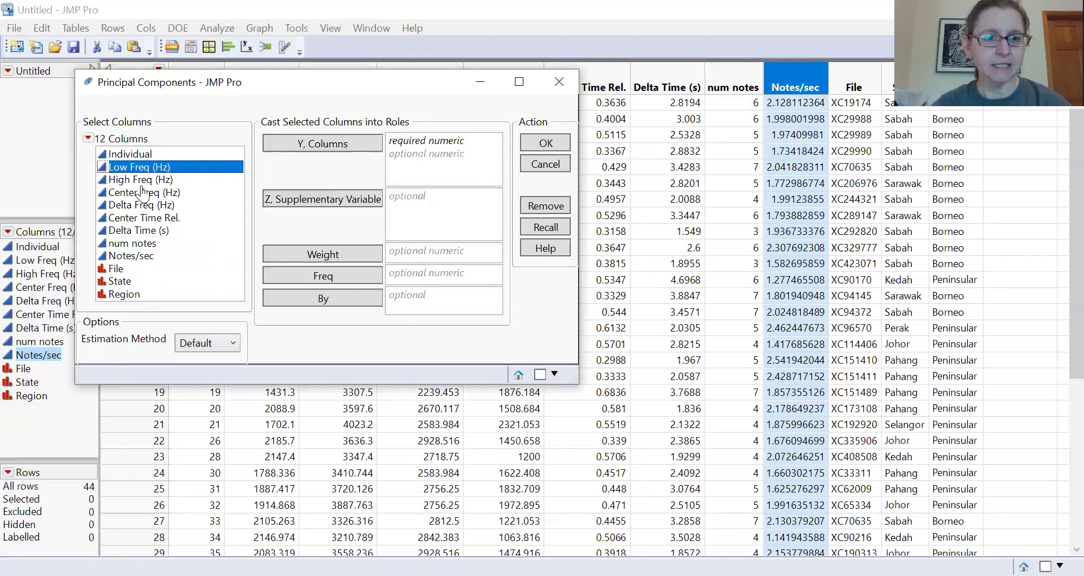
left_click(139, 257, "shift")
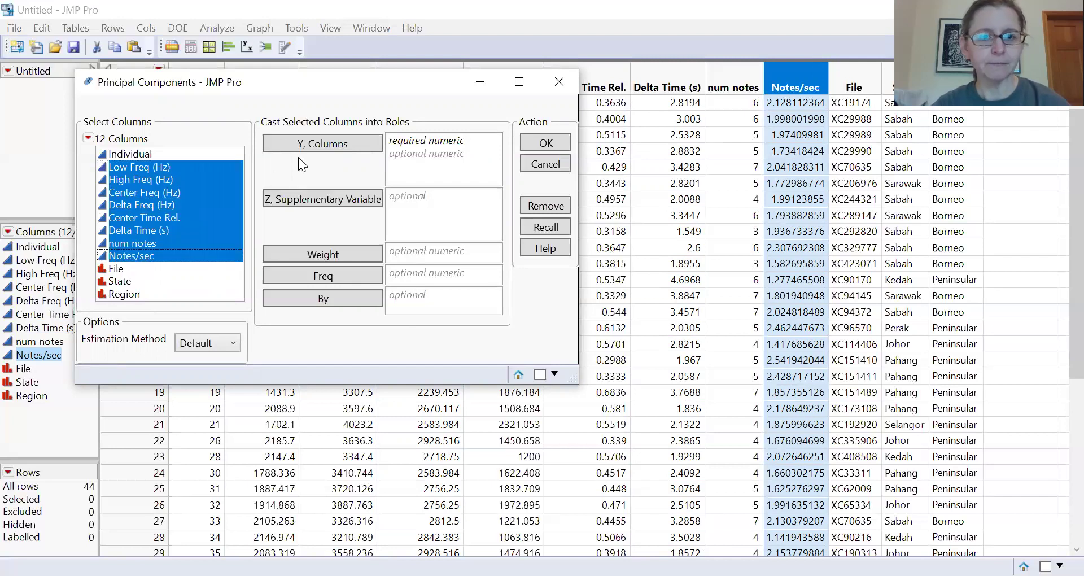
left_click(299, 146)
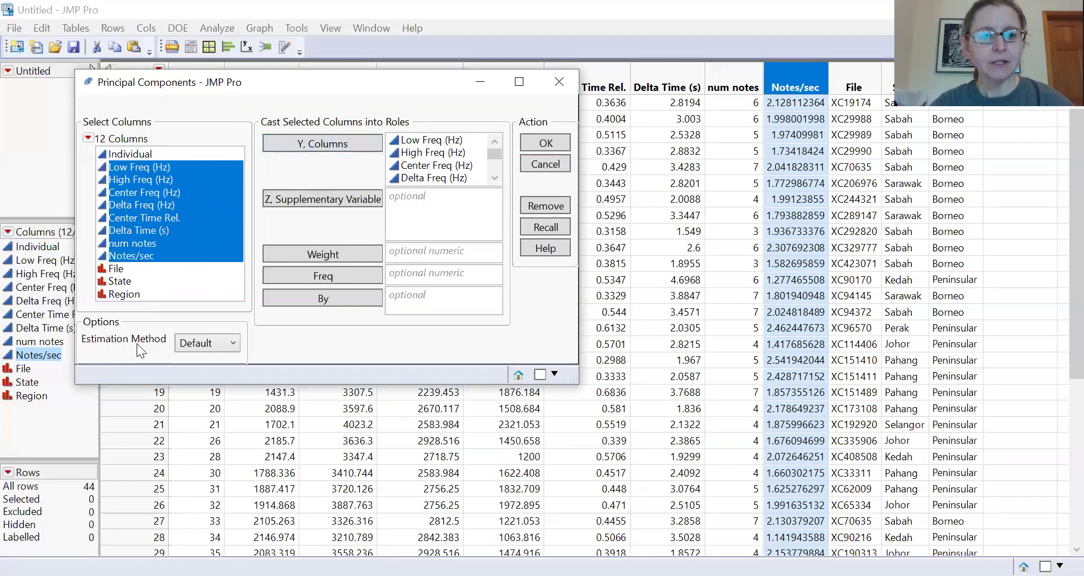
Assign Region as the supplementary variable, run the principal components analysis and maximize its report
left_click(148, 294)
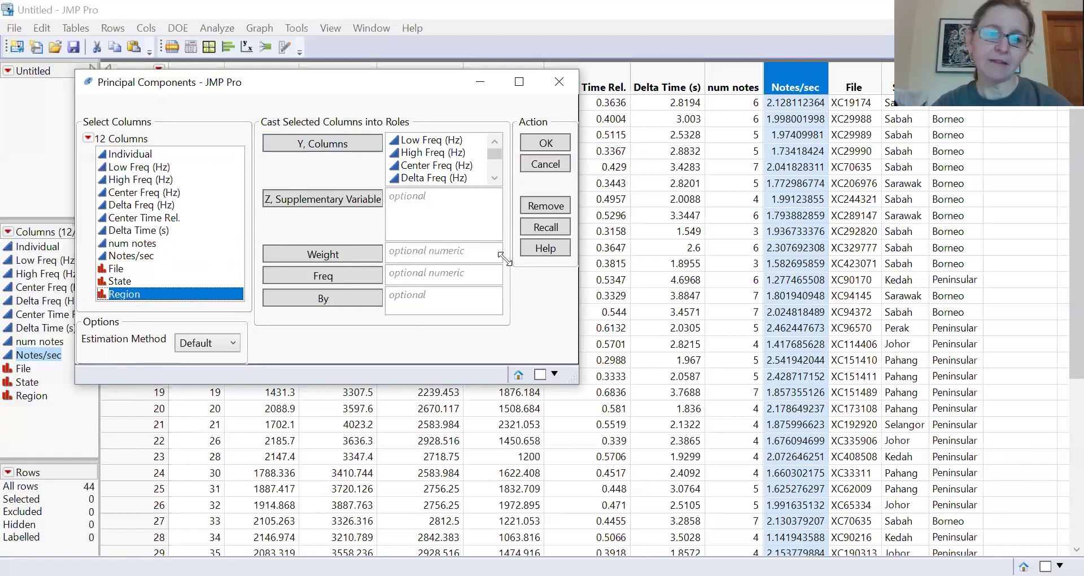
left_click(323, 201)
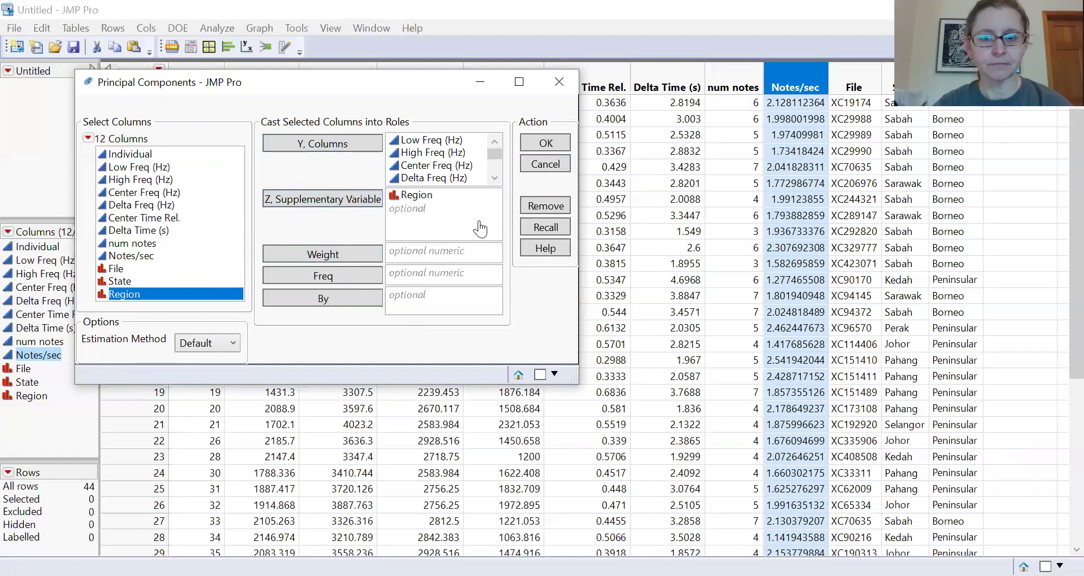
left_click(561, 149)
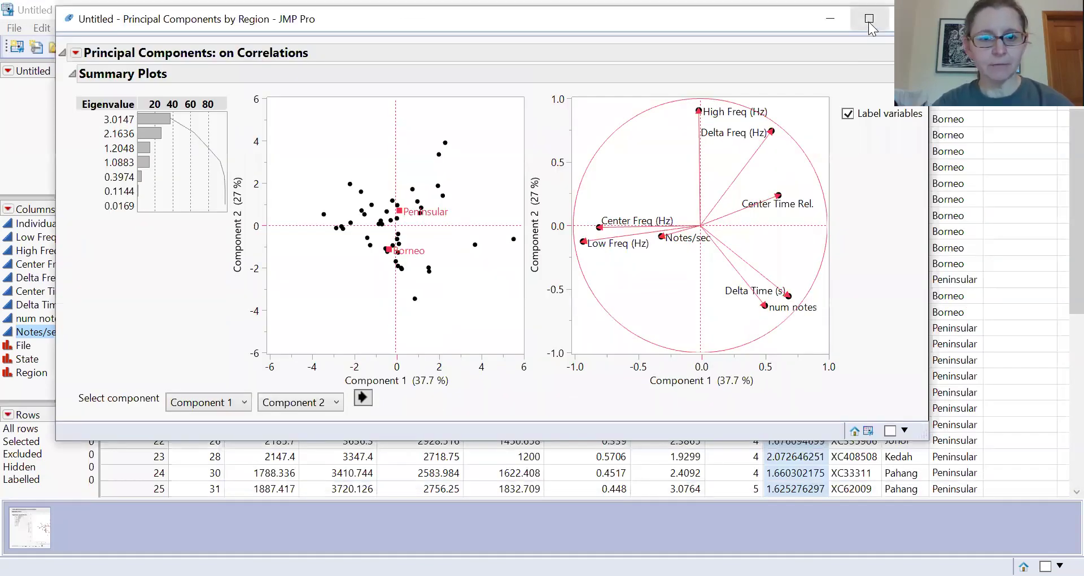
left_click(869, 22)
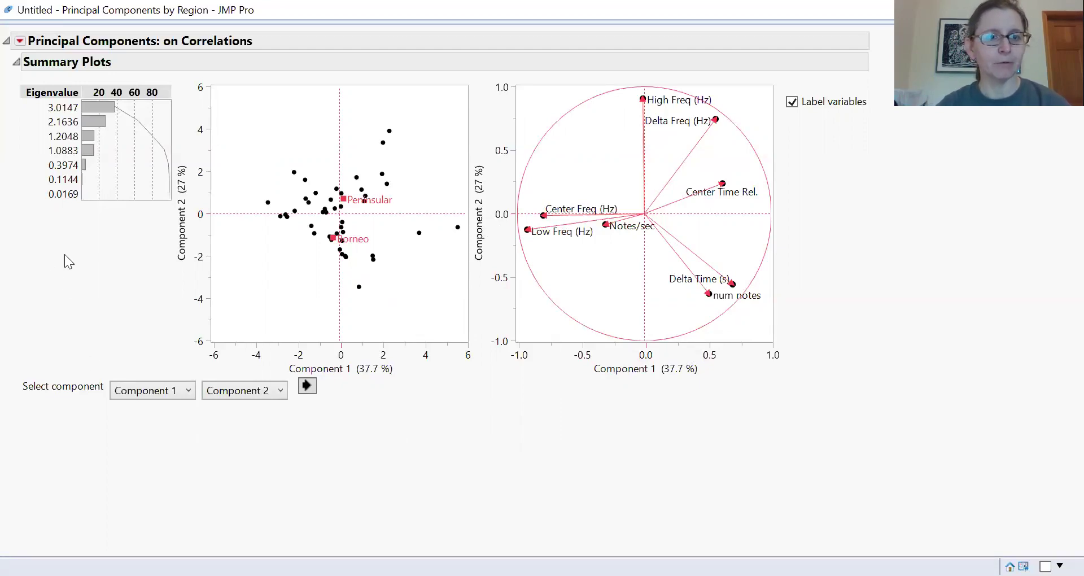
Add the Eigenvalues and Eigenvectors tables to the principal components report
left_click(19, 42)
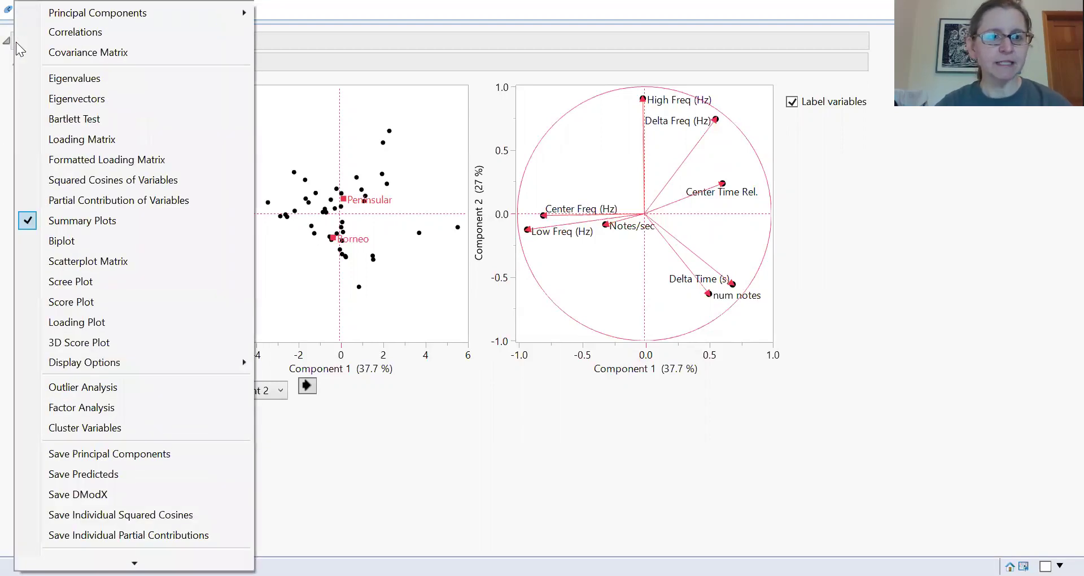
left_click(27, 78)
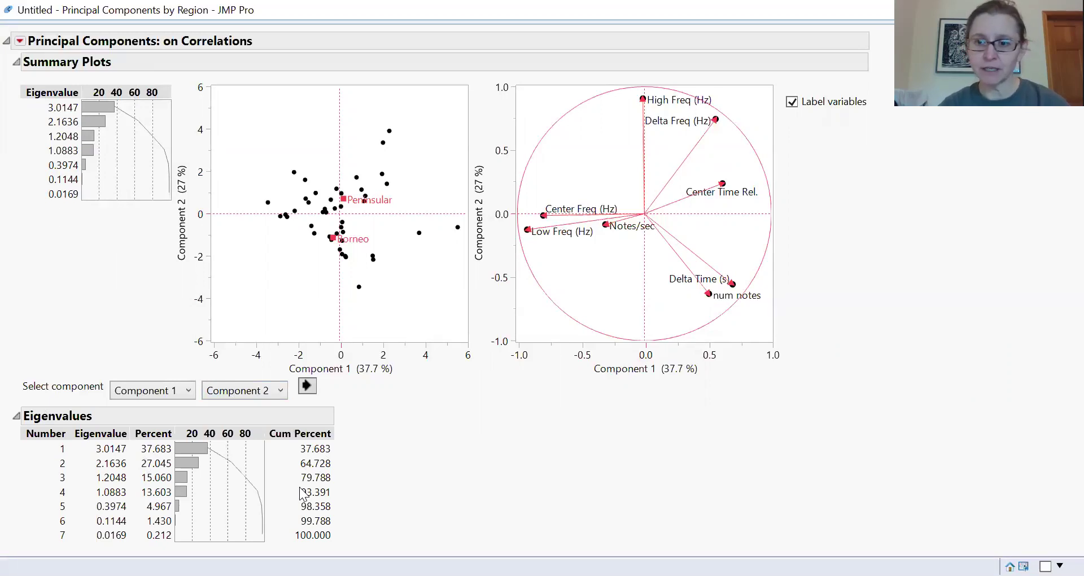
left_click(21, 41)
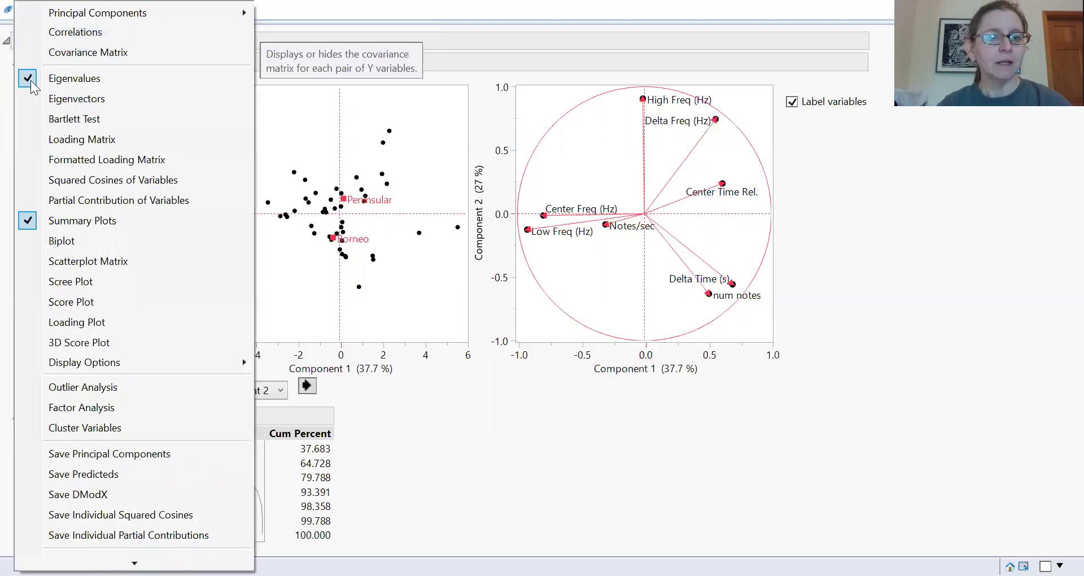
left_click(37, 100)
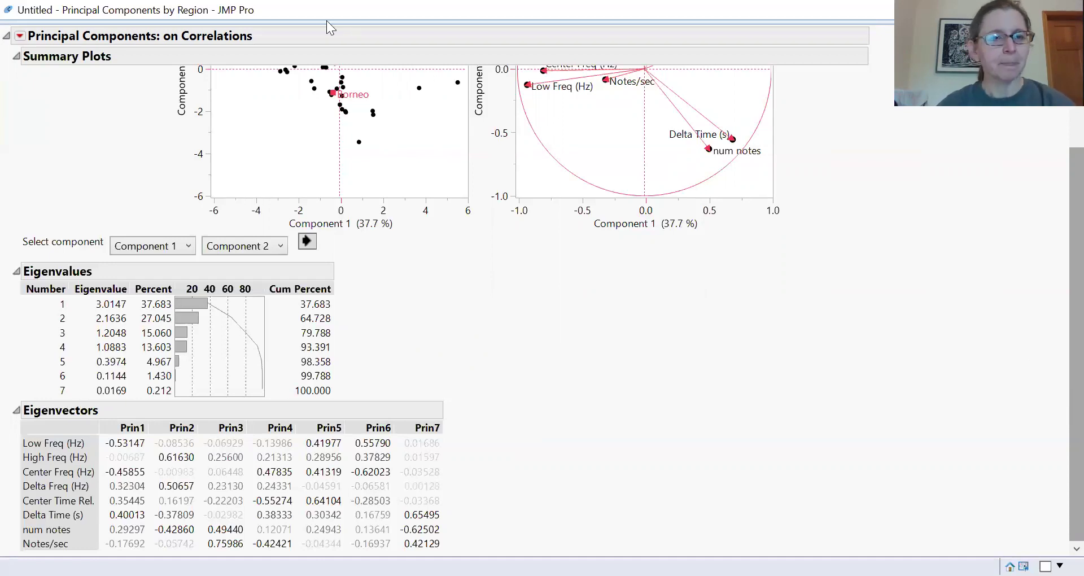
Save the first 3 principal components to the data table
left_click(20, 36)
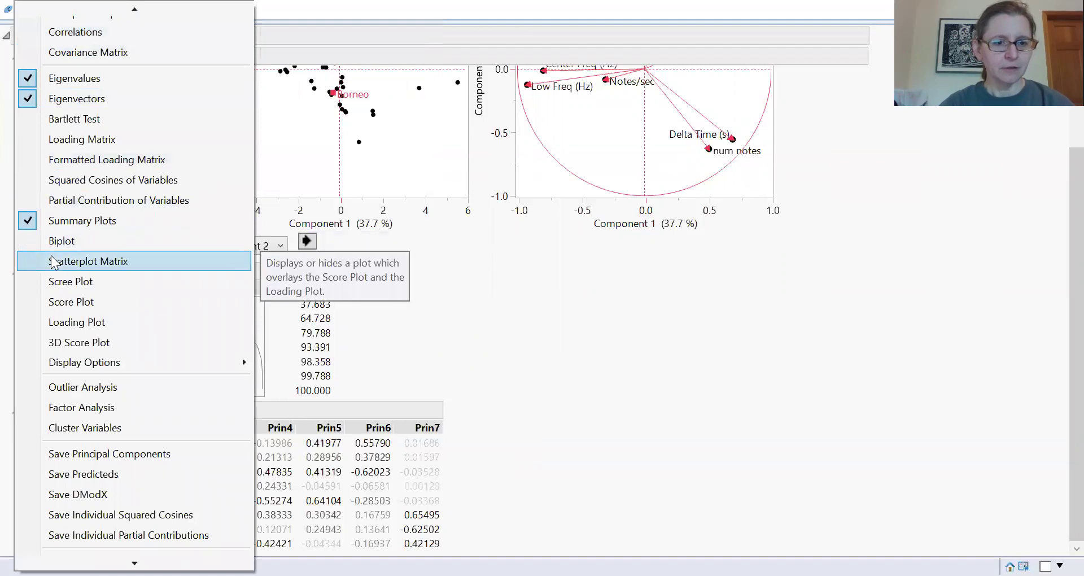
left_click(86, 454)
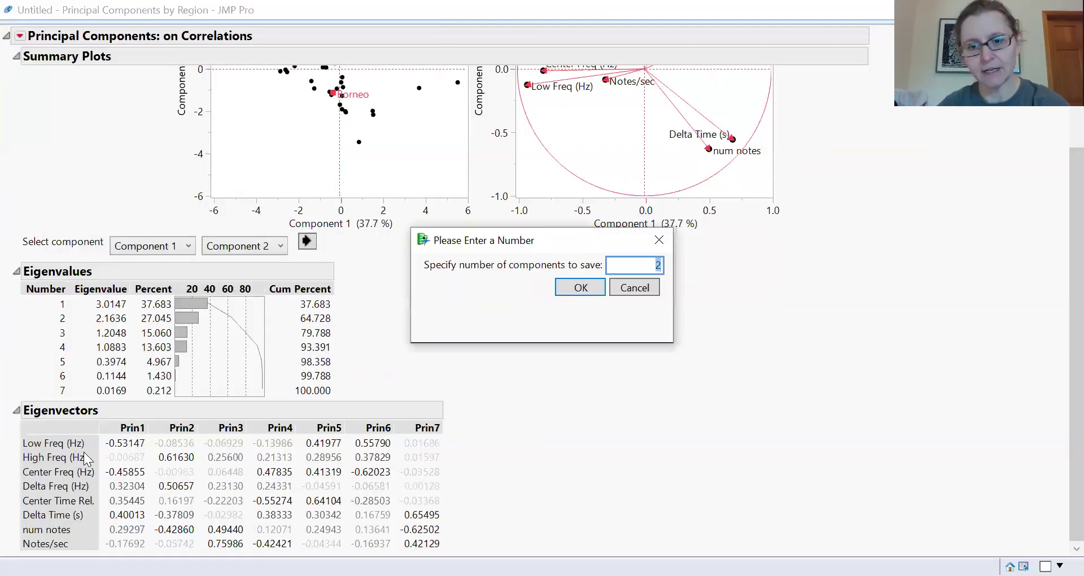
type("3")
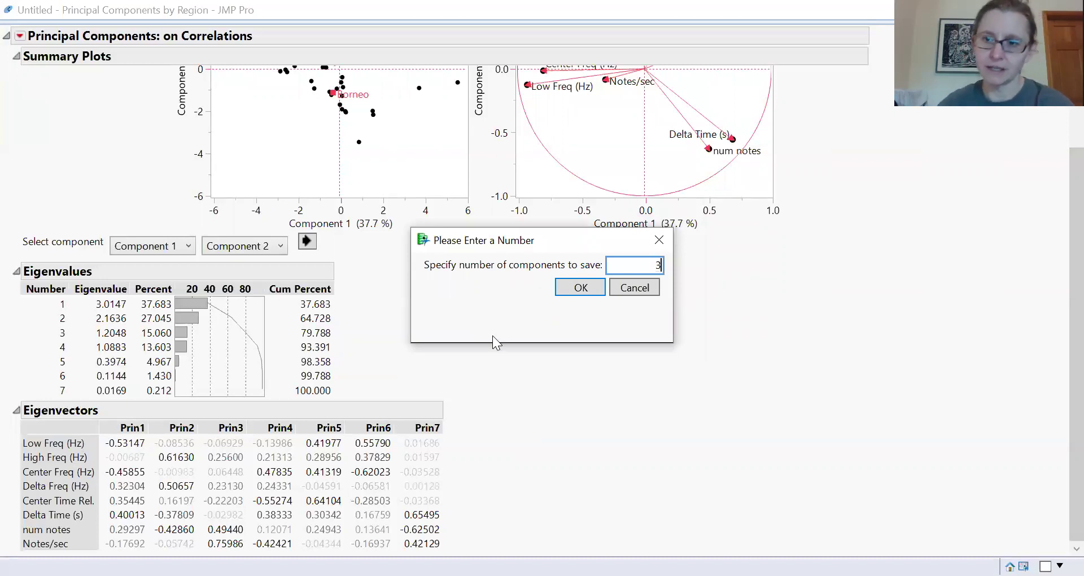
left_click(576, 291)
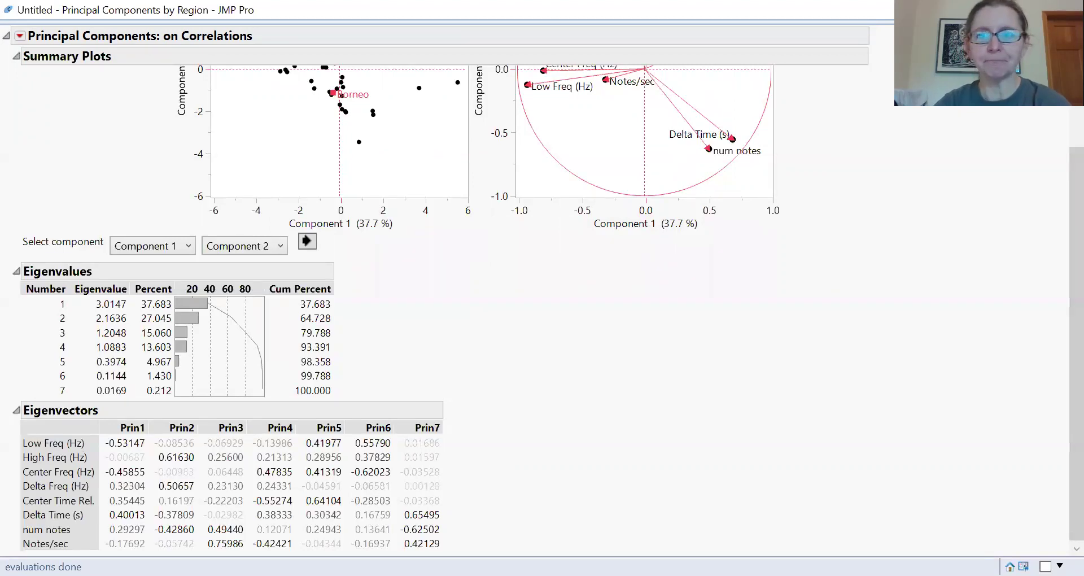
Minimize the report and view the saved principal component columns in the data table
double_click(829, 17)
left_click(830, 25)
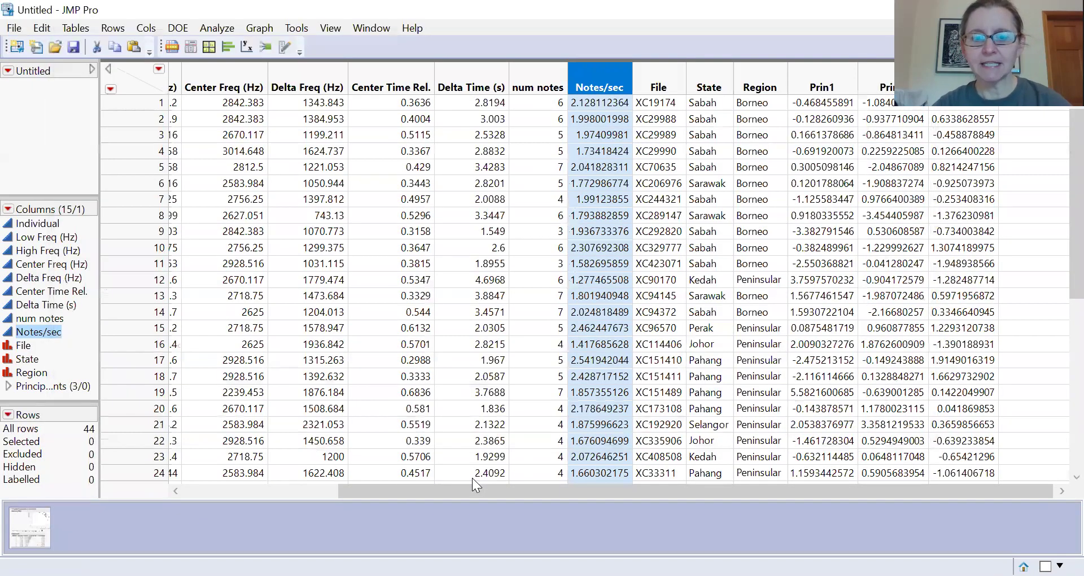
left_click_drag(463, 495, 464, 495)
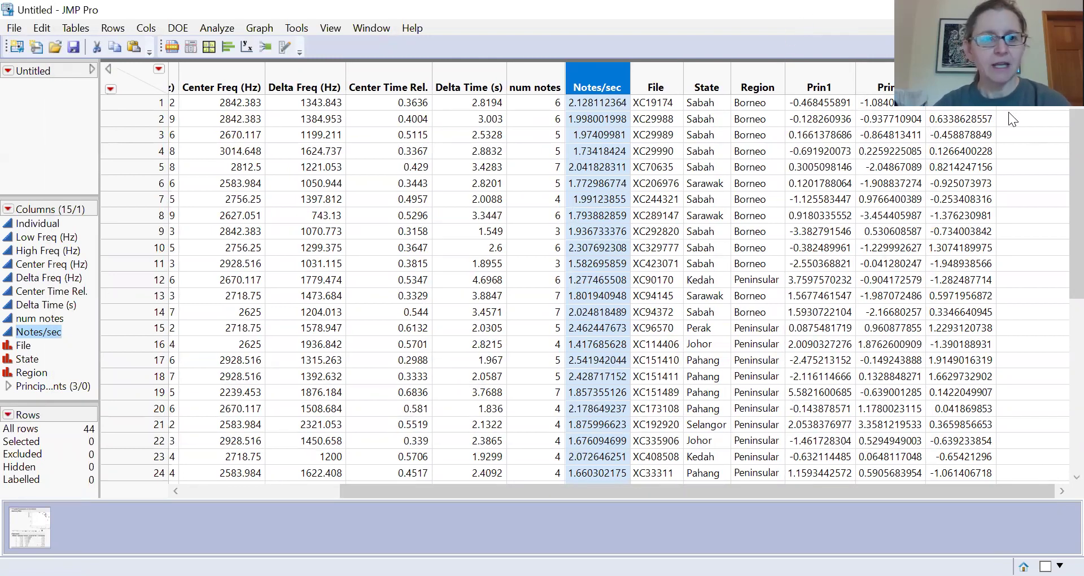
Open Graph Builder and expand the Principal Components group in its variable list
left_click(248, 27)
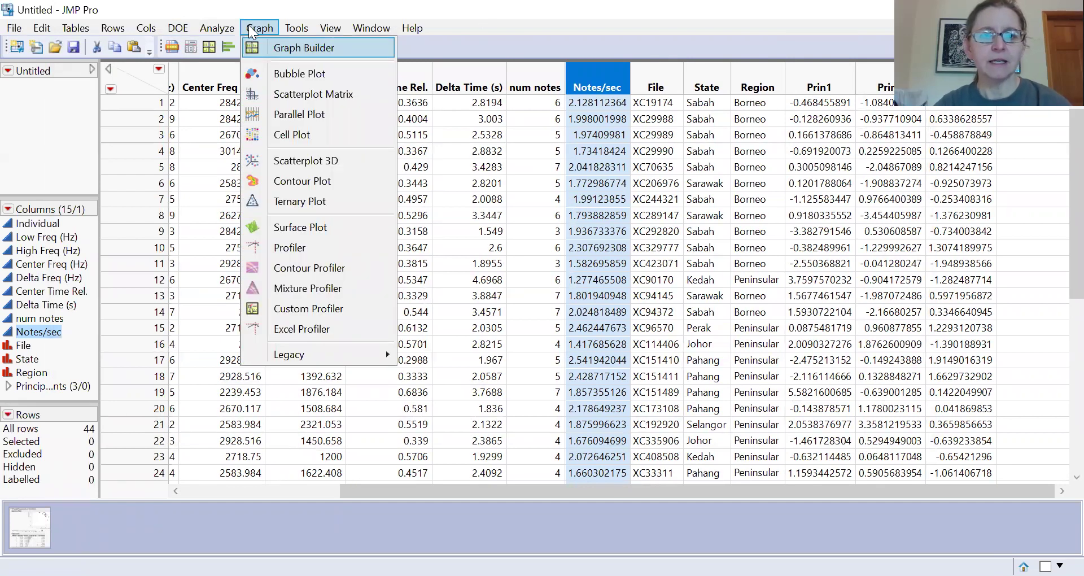
left_click(260, 47)
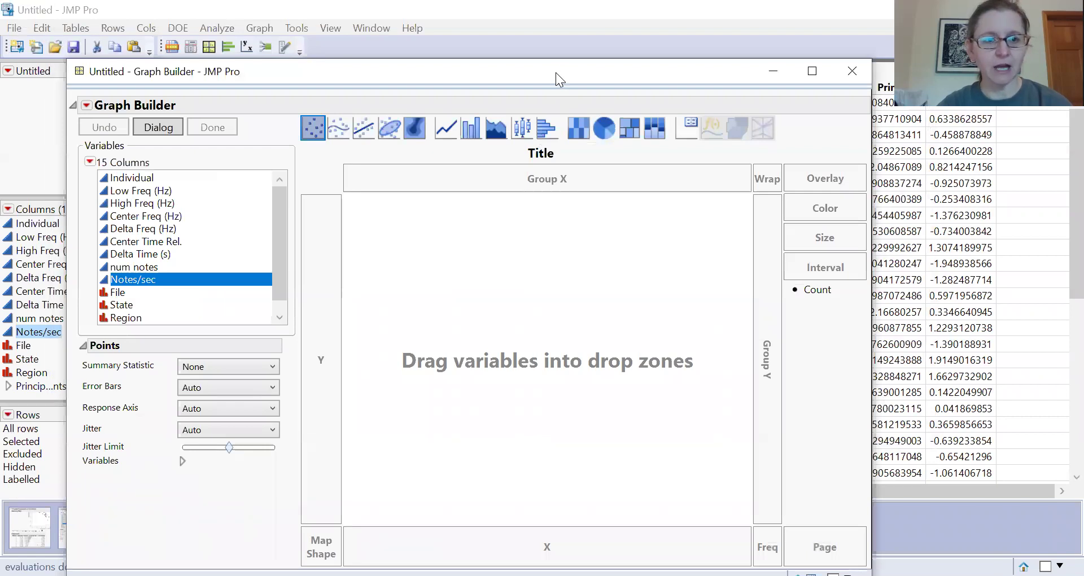
left_click_drag(556, 72, 556, 17)
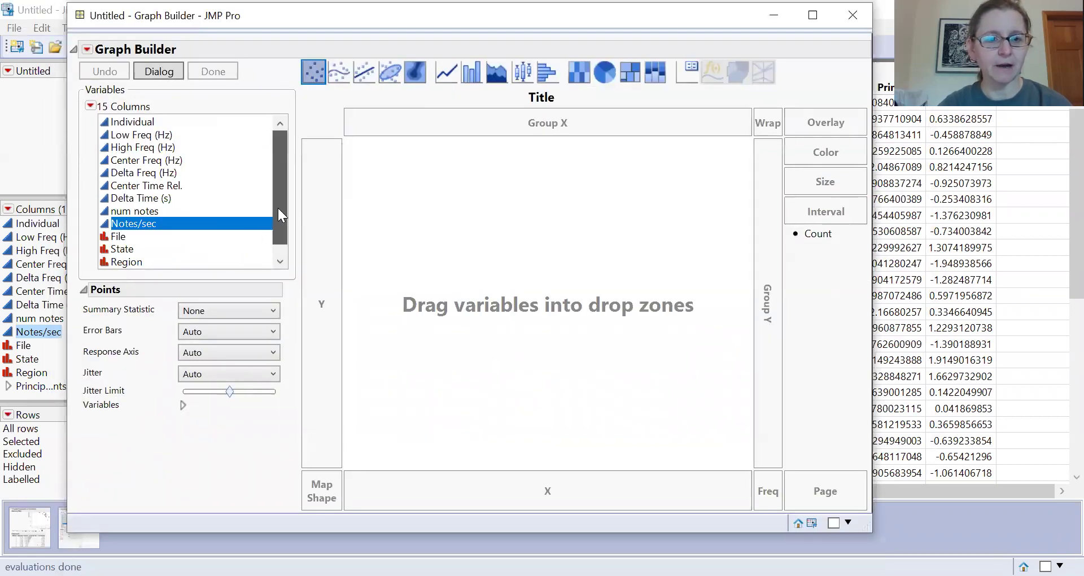
left_click_drag(278, 207, 278, 259)
left_click(105, 262)
left_click_drag(280, 191, 278, 264)
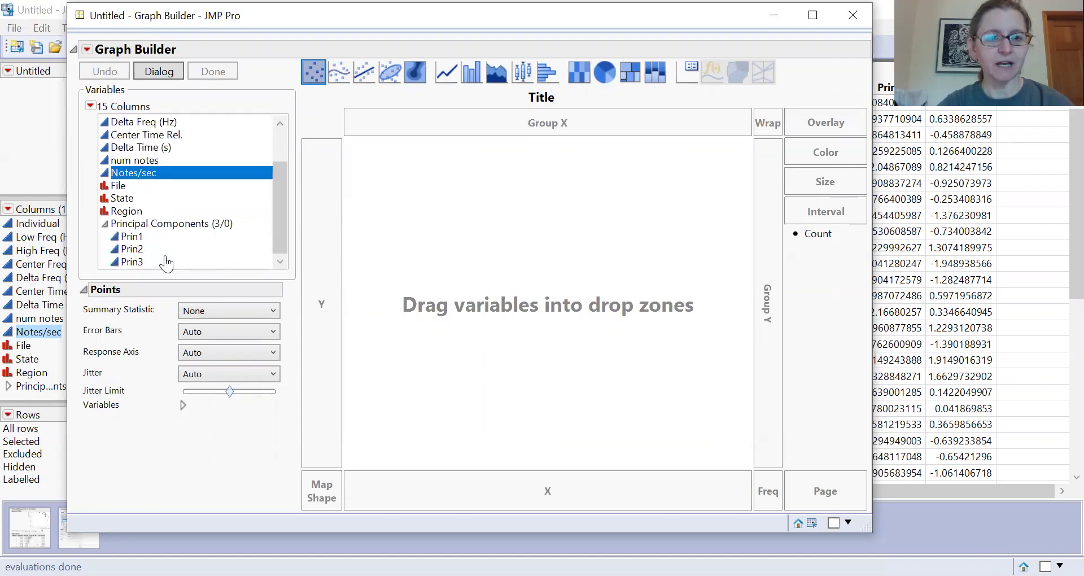
Plot Prin1 on the X axis against Prin2 on the Y axis as a scatterplot
left_click(141, 240)
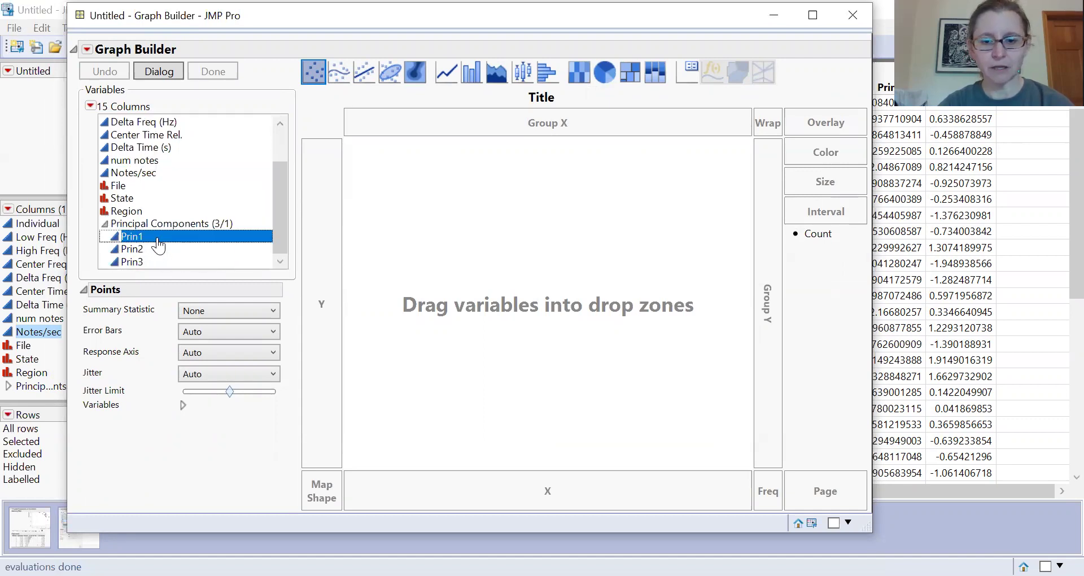
double_click(158, 242)
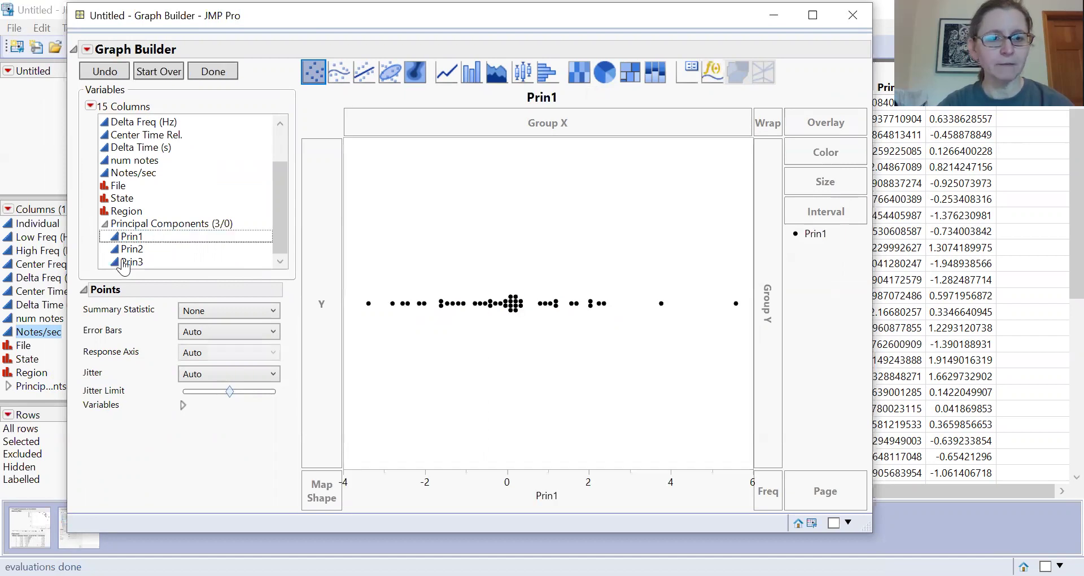
left_click(125, 251)
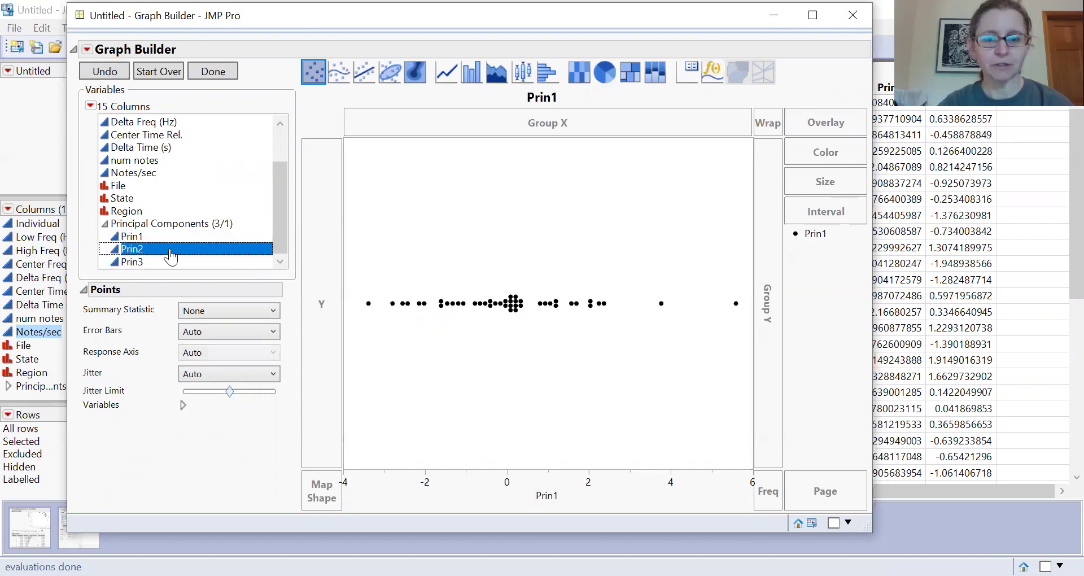
left_click_drag(170, 257, 322, 304)
left_click(340, 78)
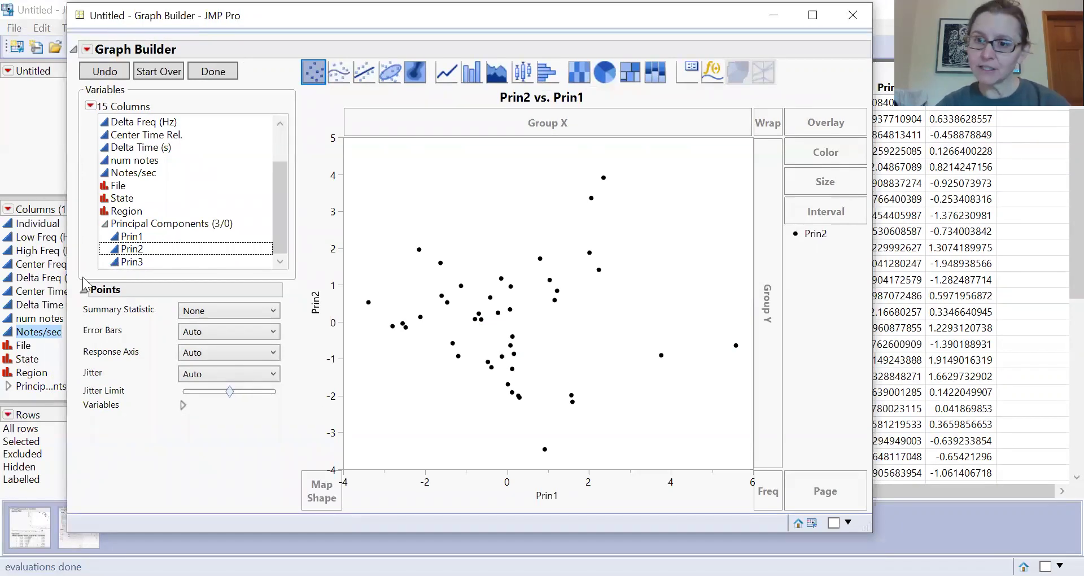
Overlay the scatterplot by Region and add a line of fit for each region
left_click(140, 214)
left_click_drag(140, 216, 828, 120)
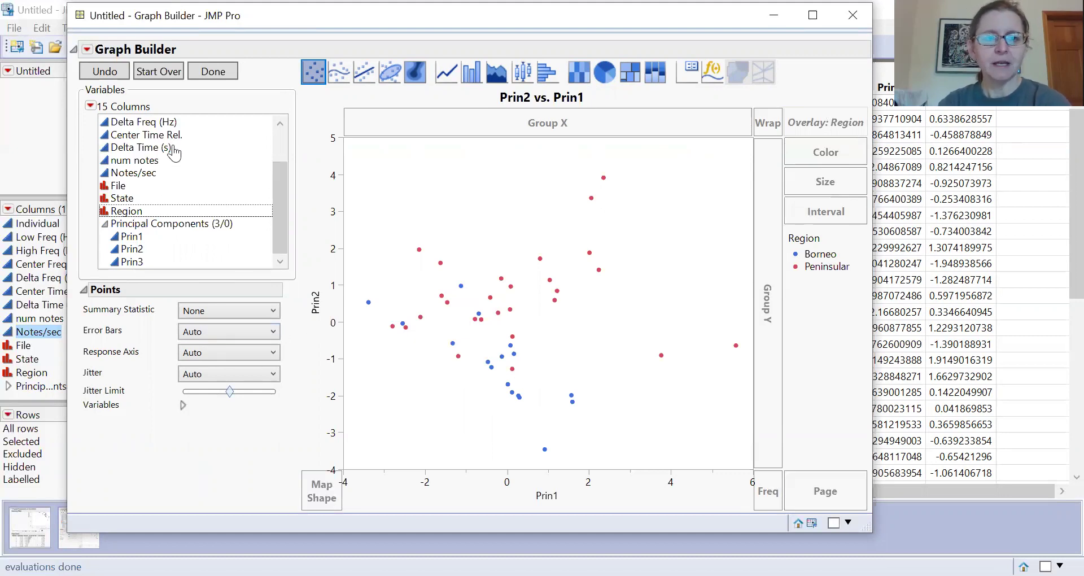
left_click(365, 74)
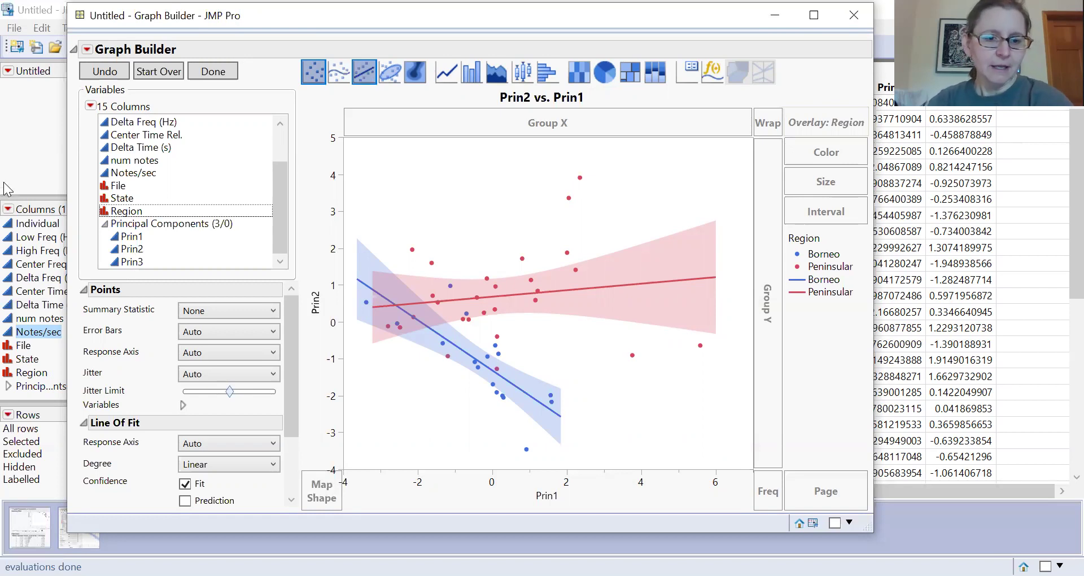
Show the R² and F Test statistics for the lines of fit on the graph
left_click_drag(290, 326, 293, 417)
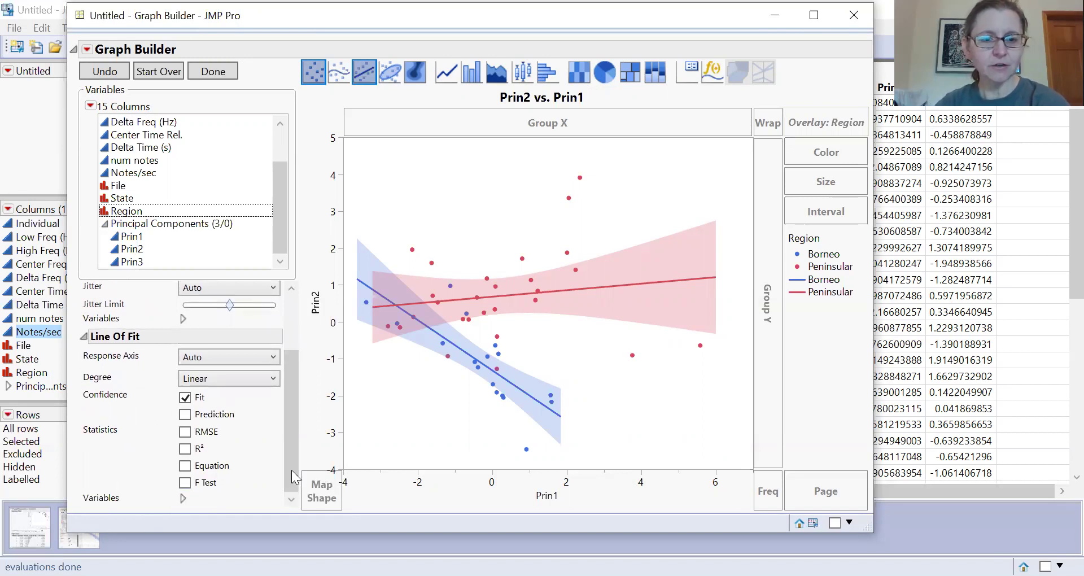
left_click(185, 449)
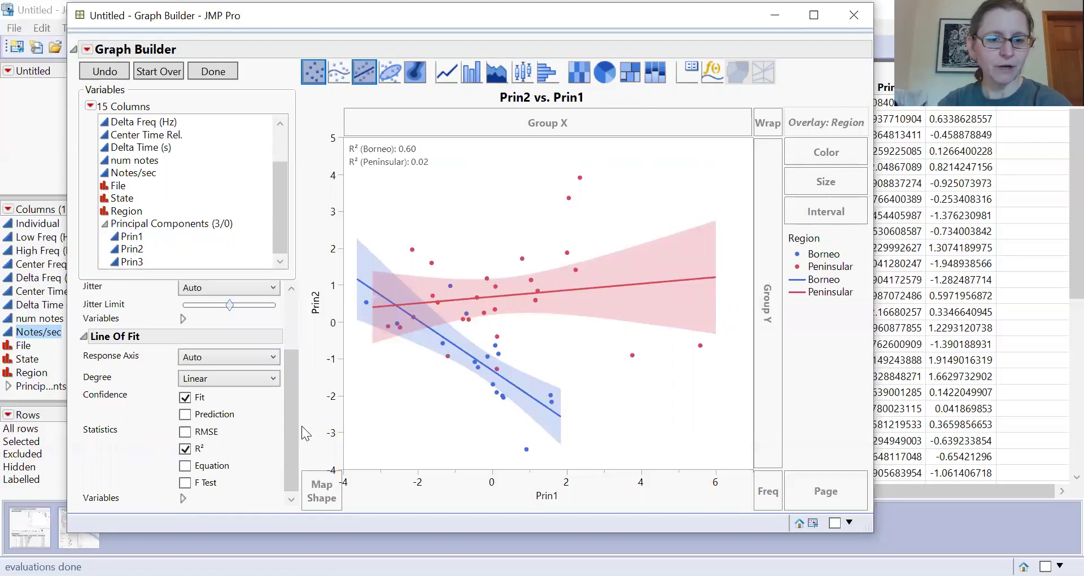
left_click_drag(295, 425, 303, 492)
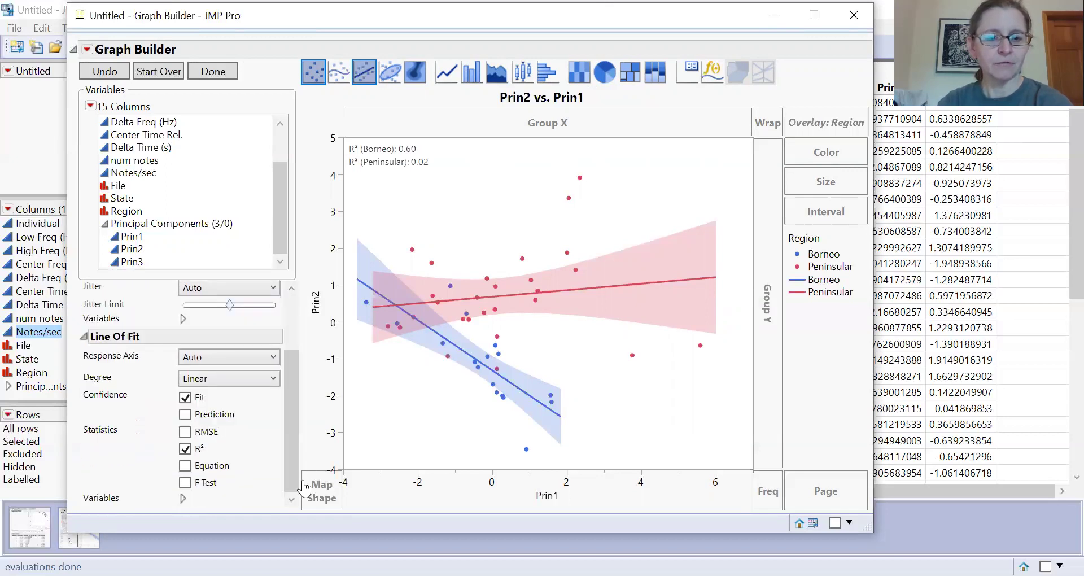
left_click(185, 483)
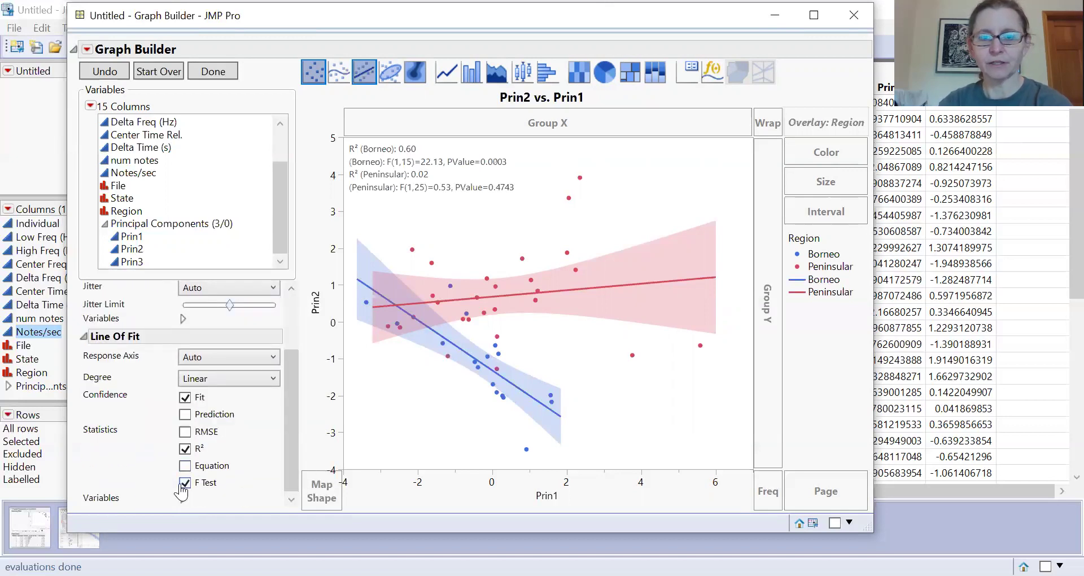
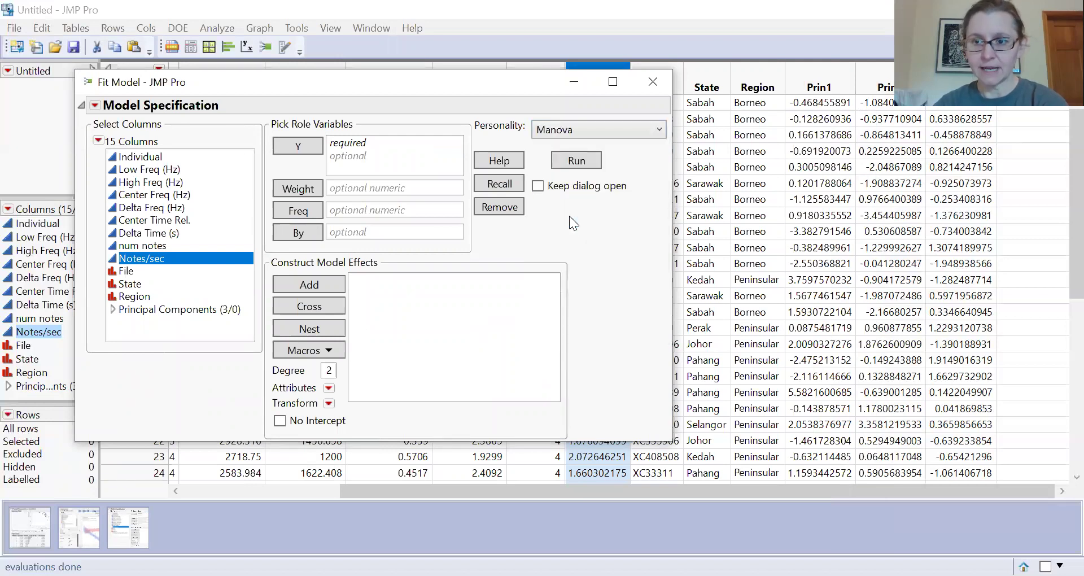
Assign Prin1 and Prin2 as the Y responses of the Manova model
left_click(112, 310)
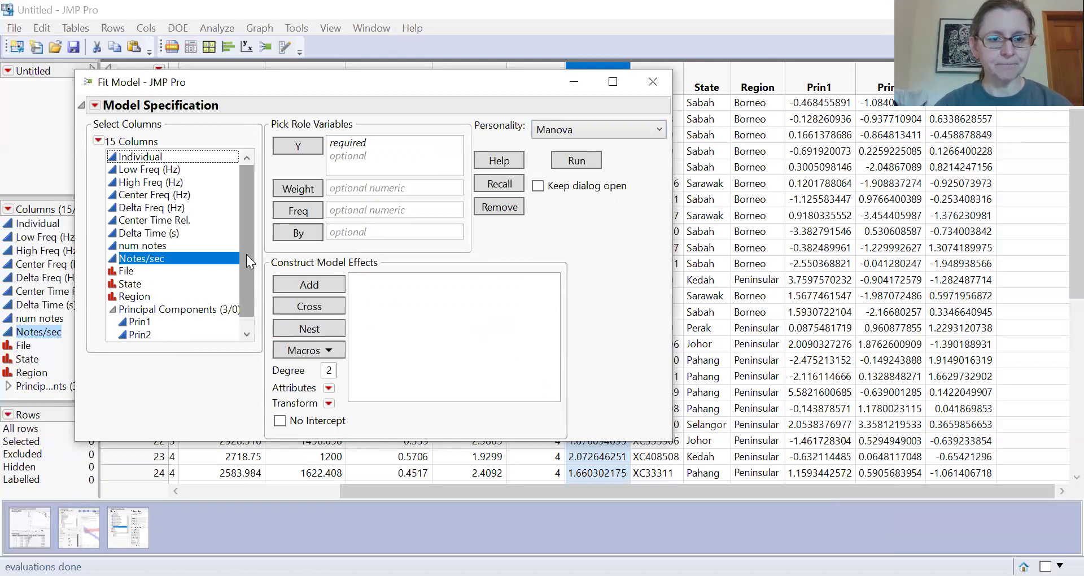
left_click(244, 333)
left_click(144, 310)
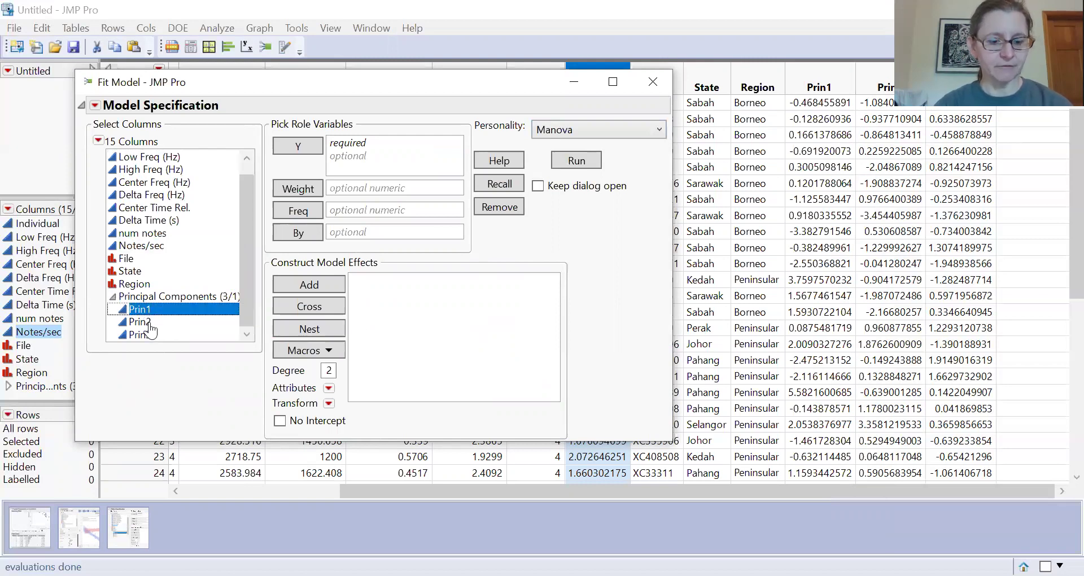
left_click(148, 323, "shift")
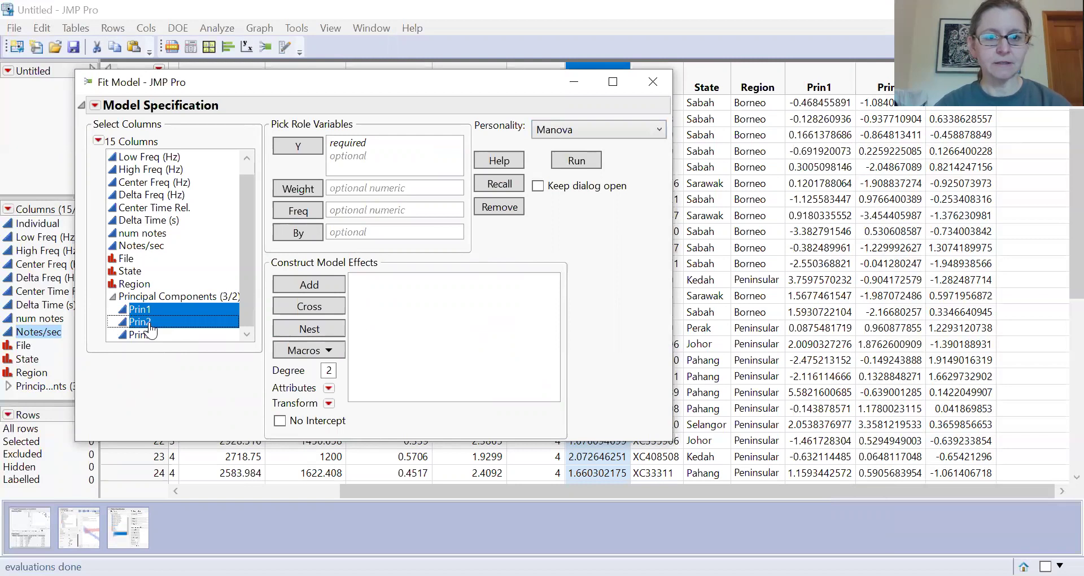
left_click_drag(176, 309, 377, 159)
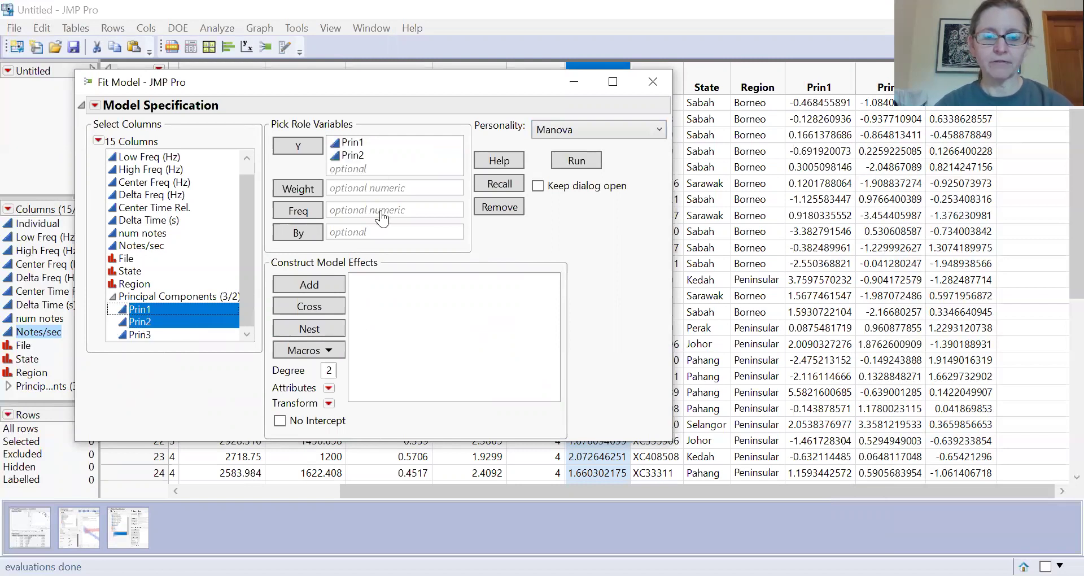
Add Region as the model effect, run the MANOVA and maximize its report
left_click(130, 287)
left_click(309, 284)
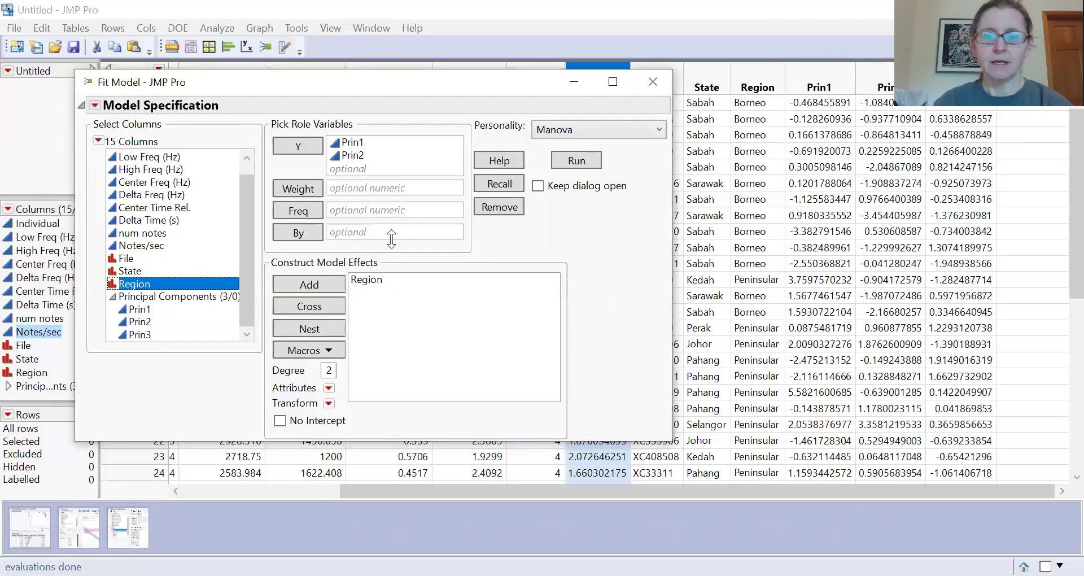
left_click(597, 163)
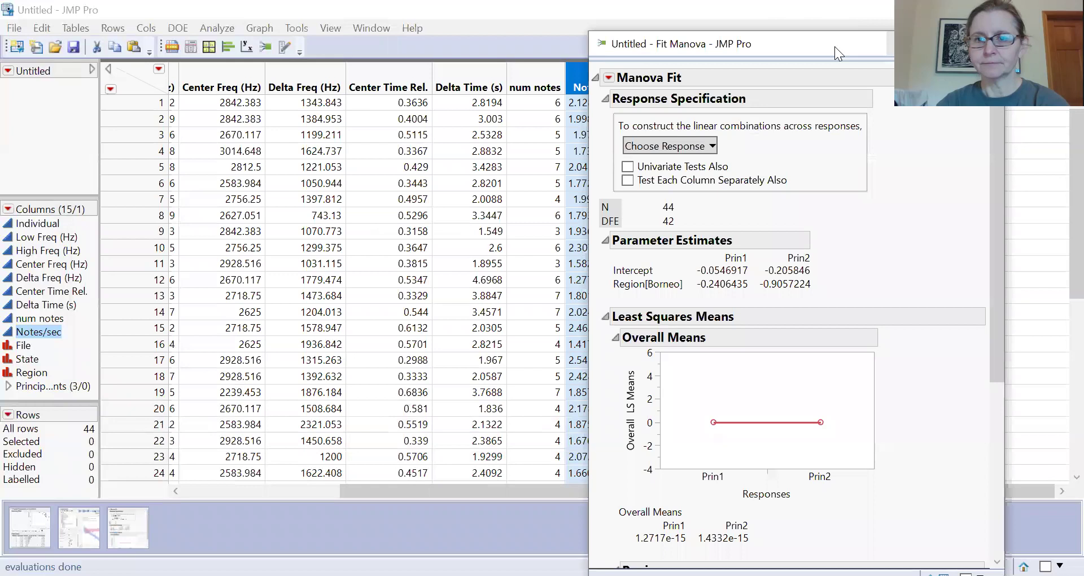
left_click_drag(821, 42, 410, 11)
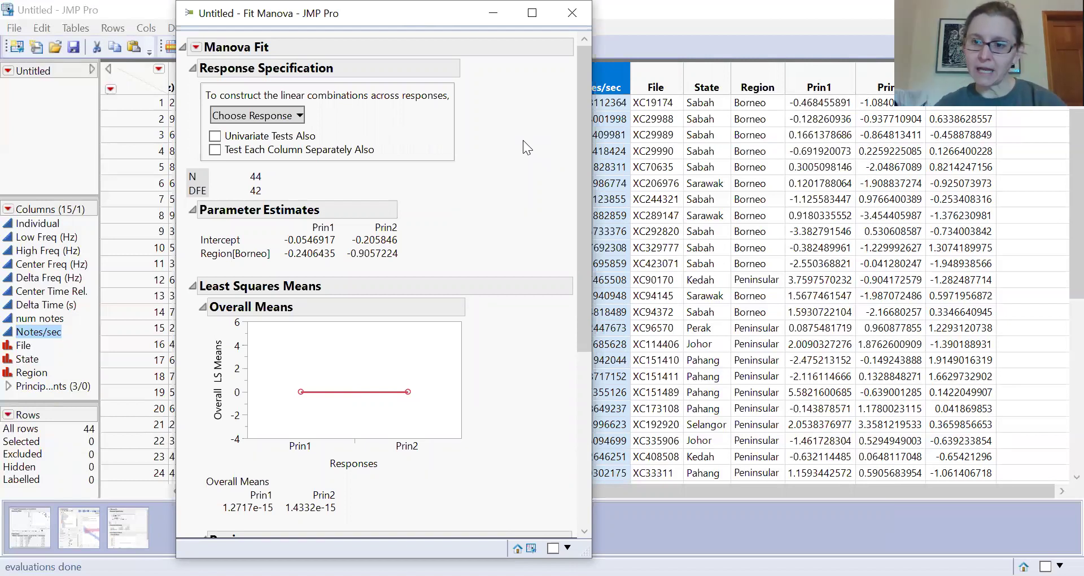
left_click(537, 13)
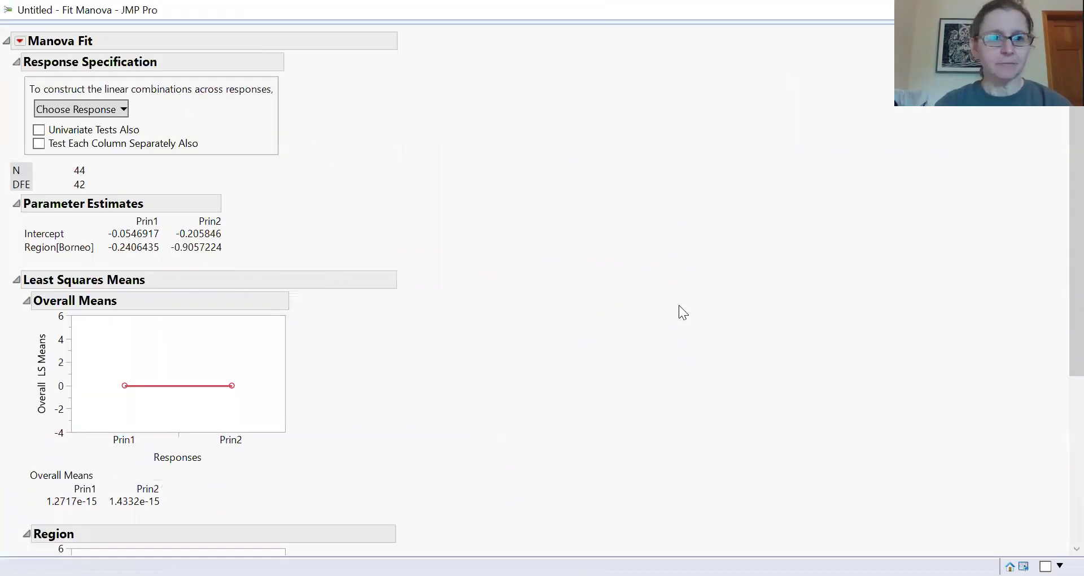
Choose Sum as the MANOVA response specification and run it with coefficients of 1 for Prin1 and Prin2
left_click(121, 111)
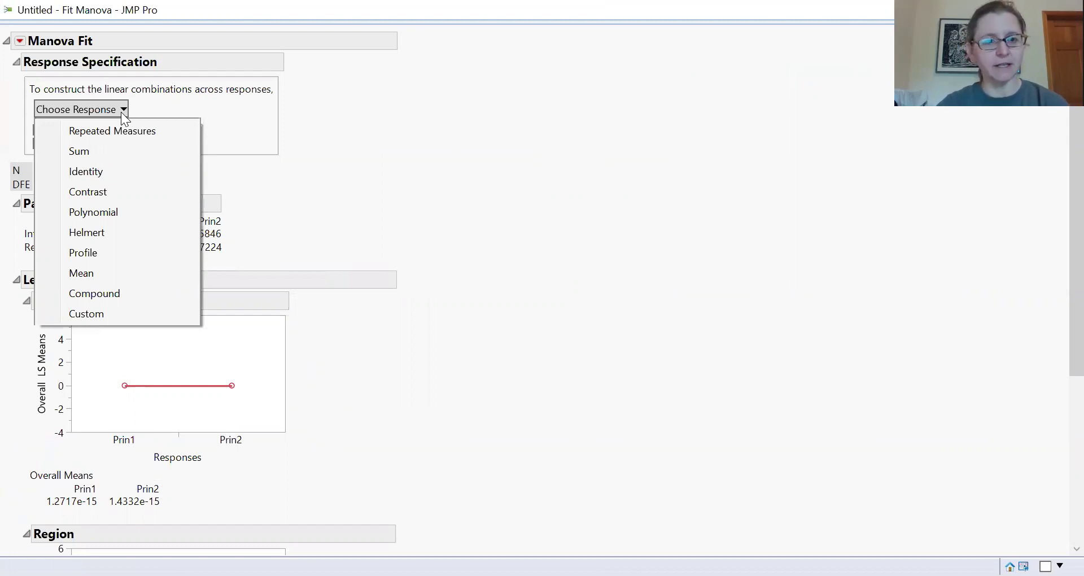
left_click(94, 149)
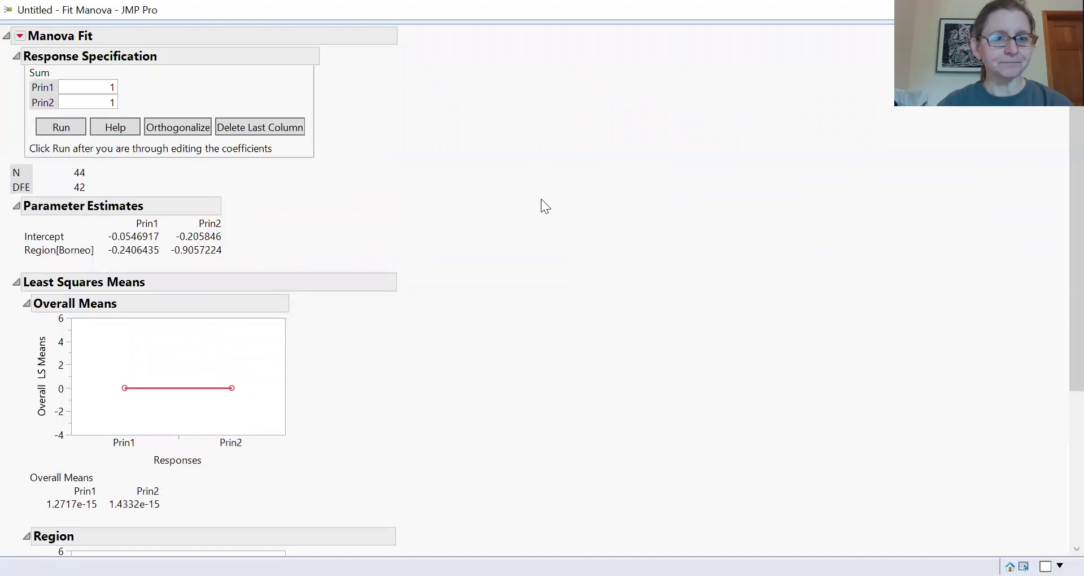
left_click(63, 128)
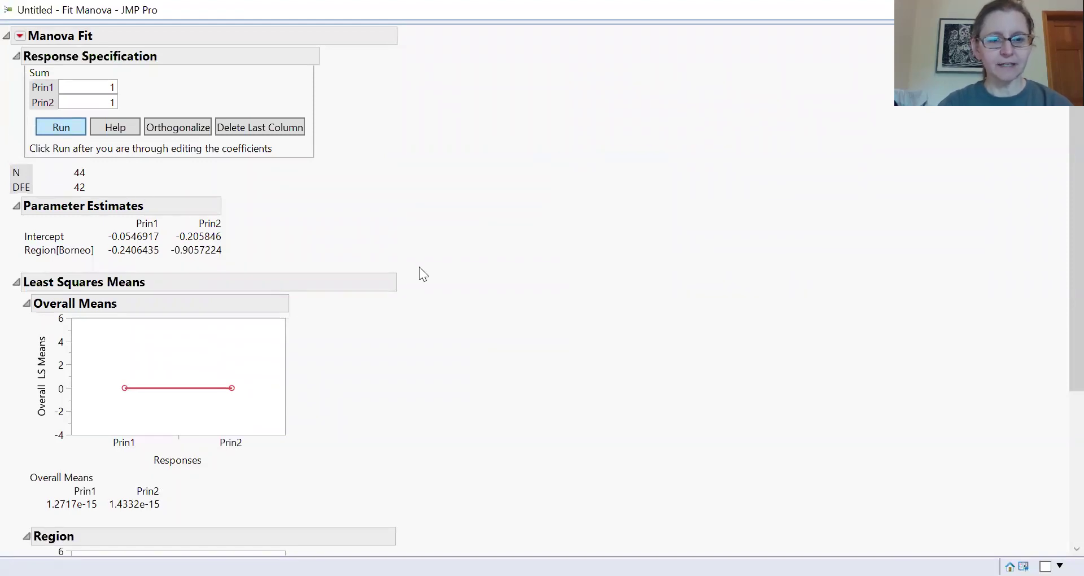
Examine the Region least squares means and the Sum test results in the MANOVA report, and minimize the report
scroll(1058, 367, "up", 3)
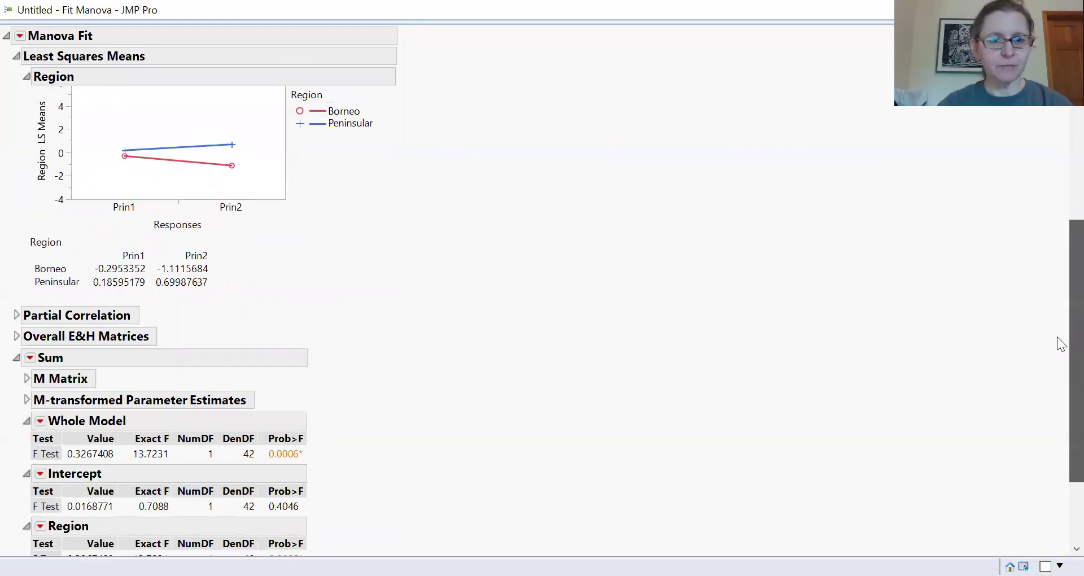
scroll(951, 361, "up", 1)
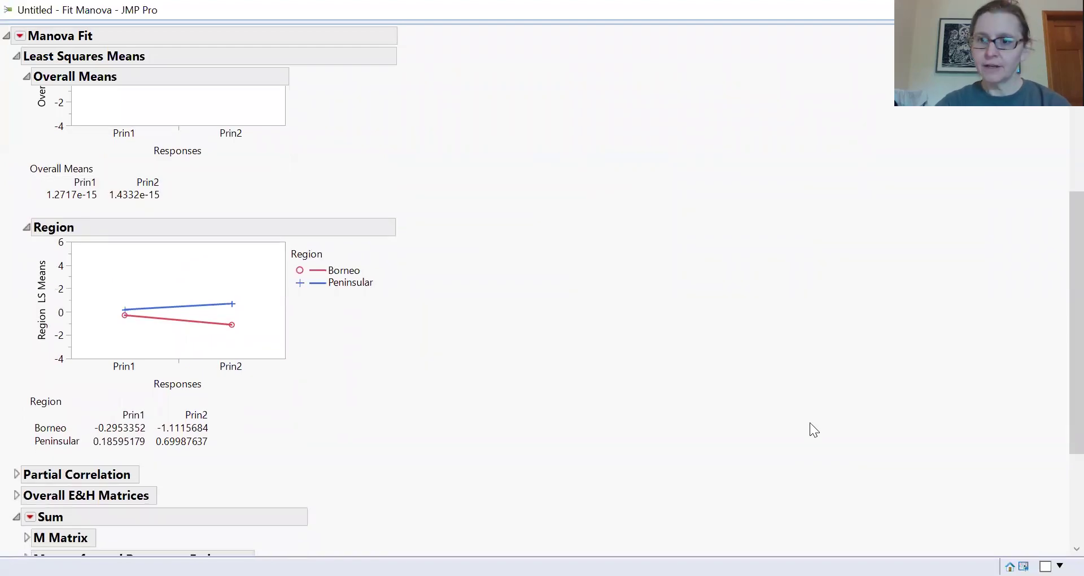
scroll(1059, 367, "down", 3)
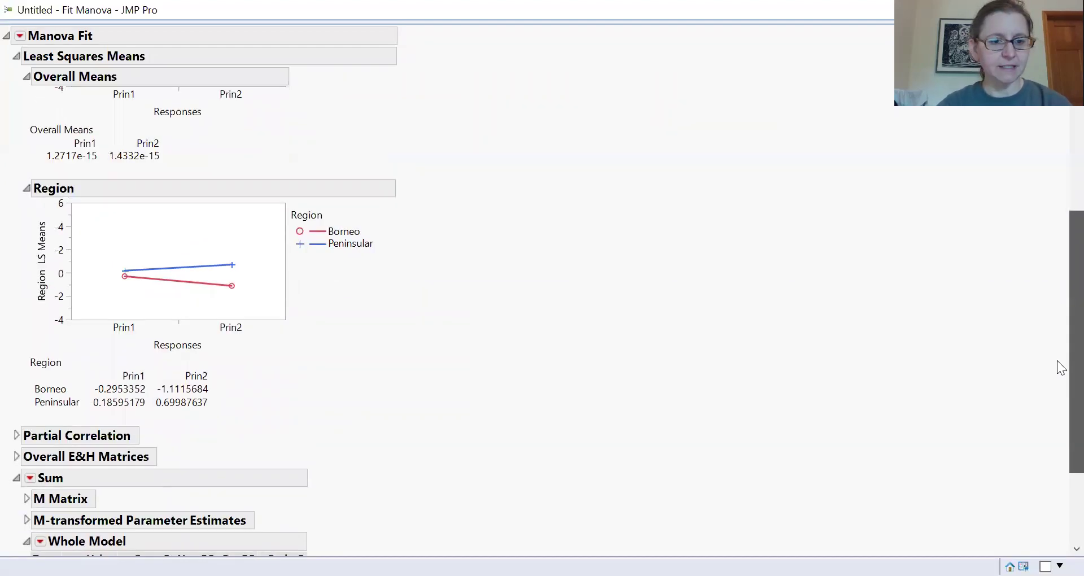
scroll(1060, 402, "down", 1)
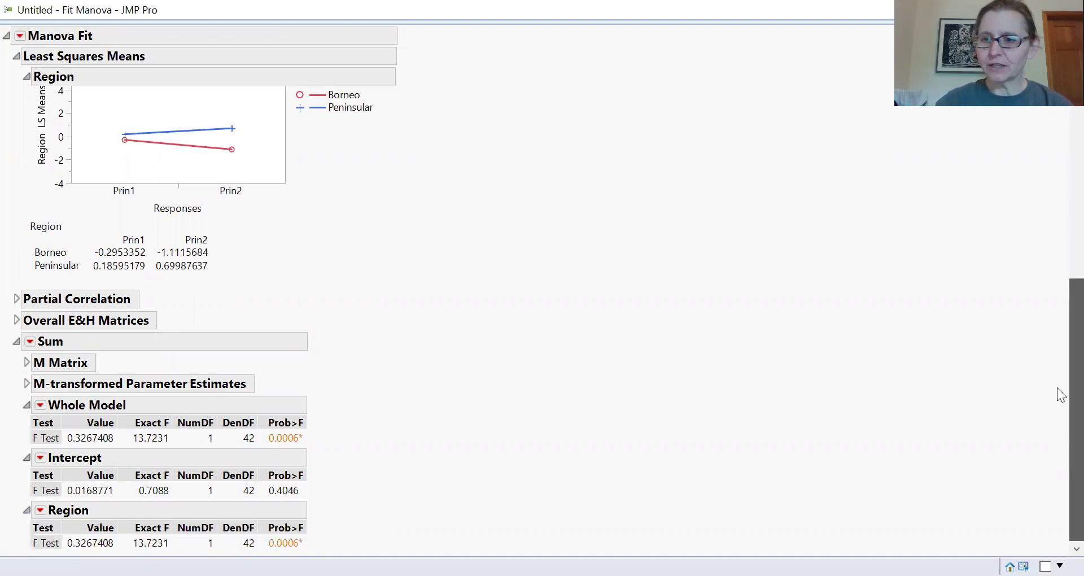
scroll(1062, 361, "up", 3)
scroll(1061, 333, "up", 4)
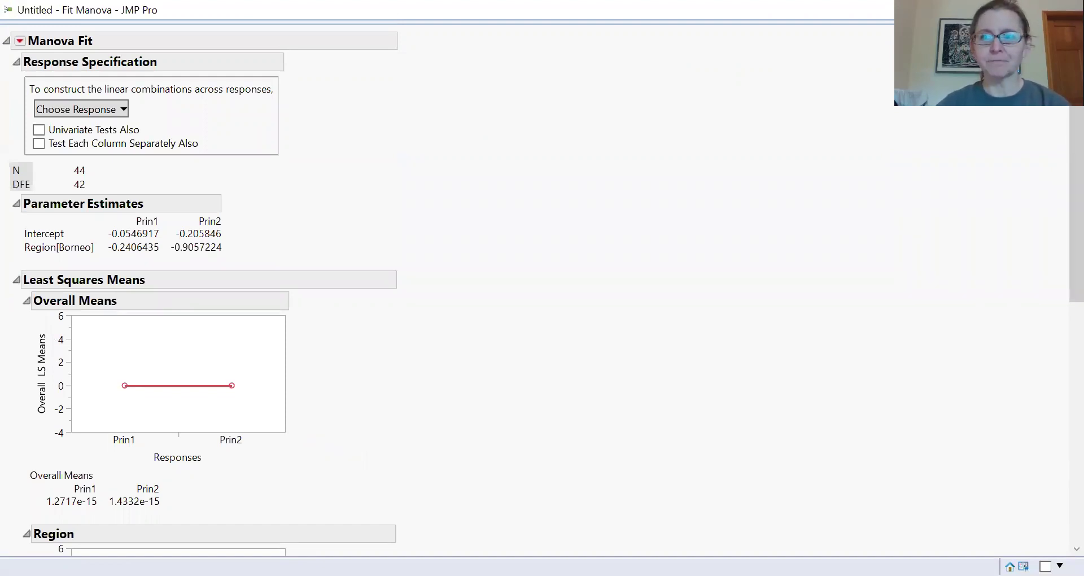
left_click(1033, 8)
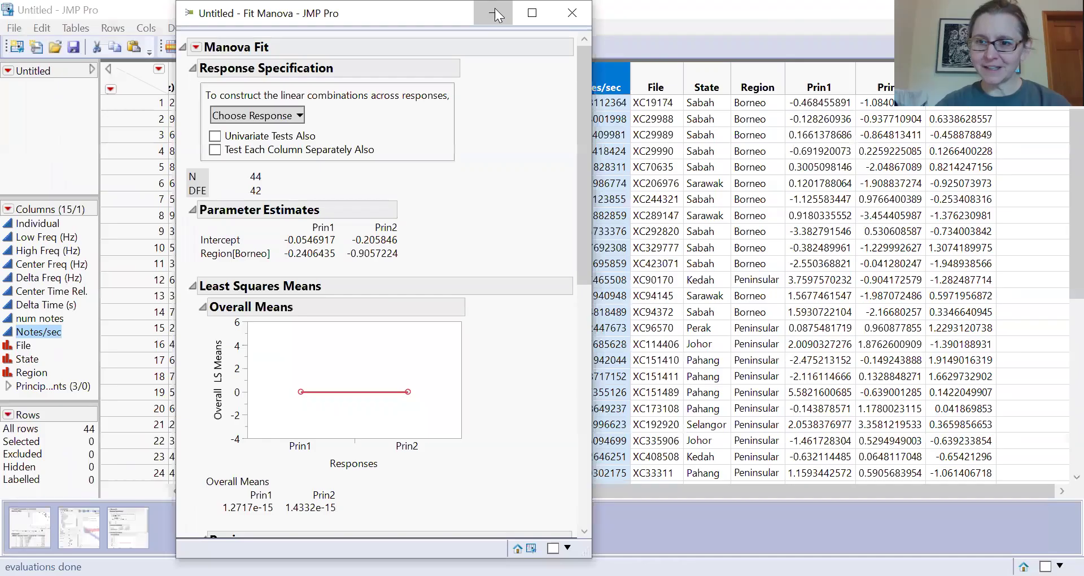
left_click(494, 8)
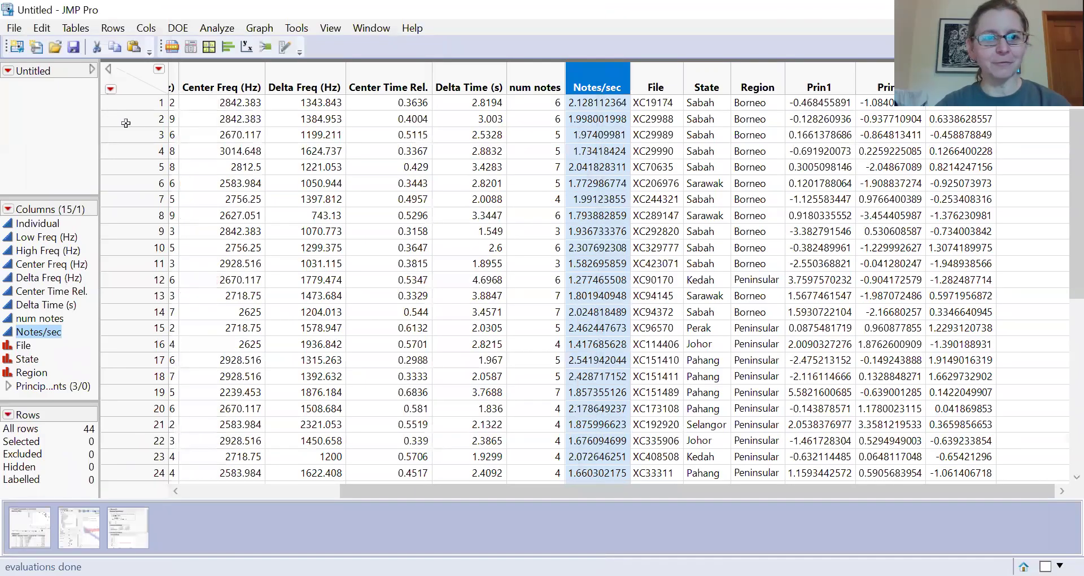
Run a Fit Y by X analysis with Prin1 as the Y response and Region as the X factor
left_click(217, 25)
left_click(231, 69)
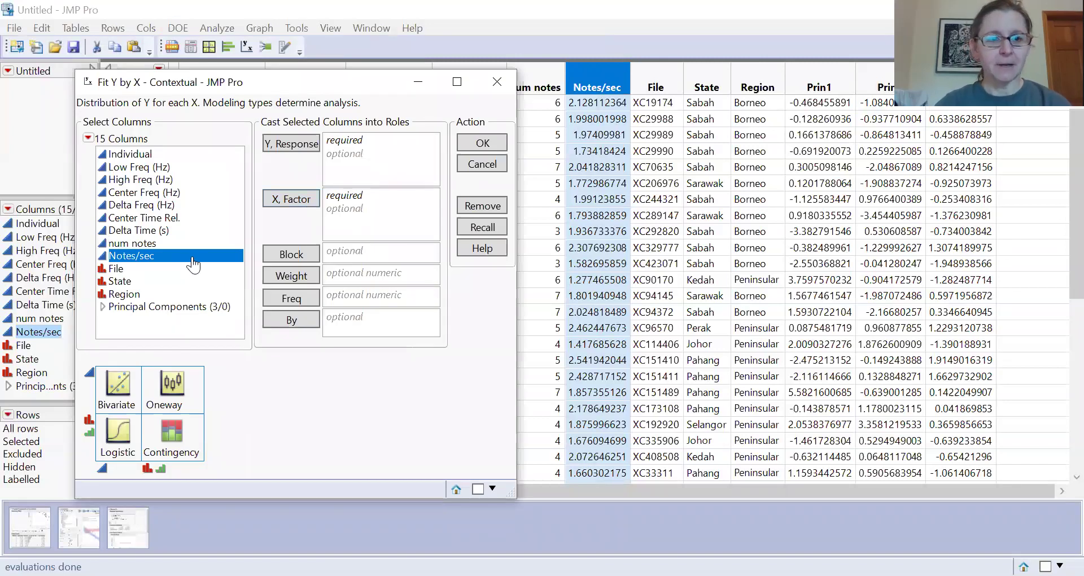
left_click(104, 308)
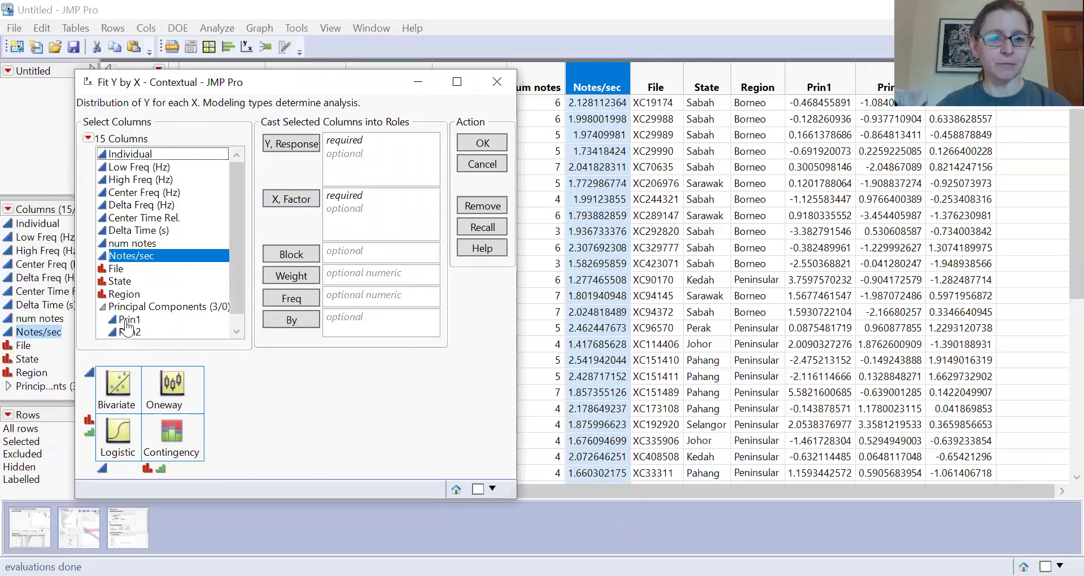
left_click(129, 319)
left_click(305, 148)
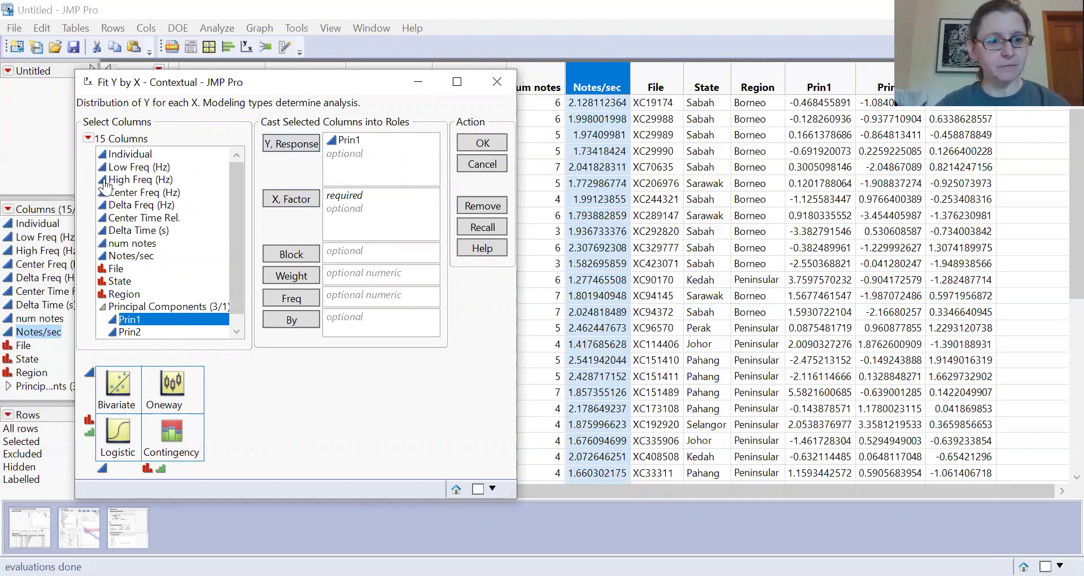
left_click(124, 293)
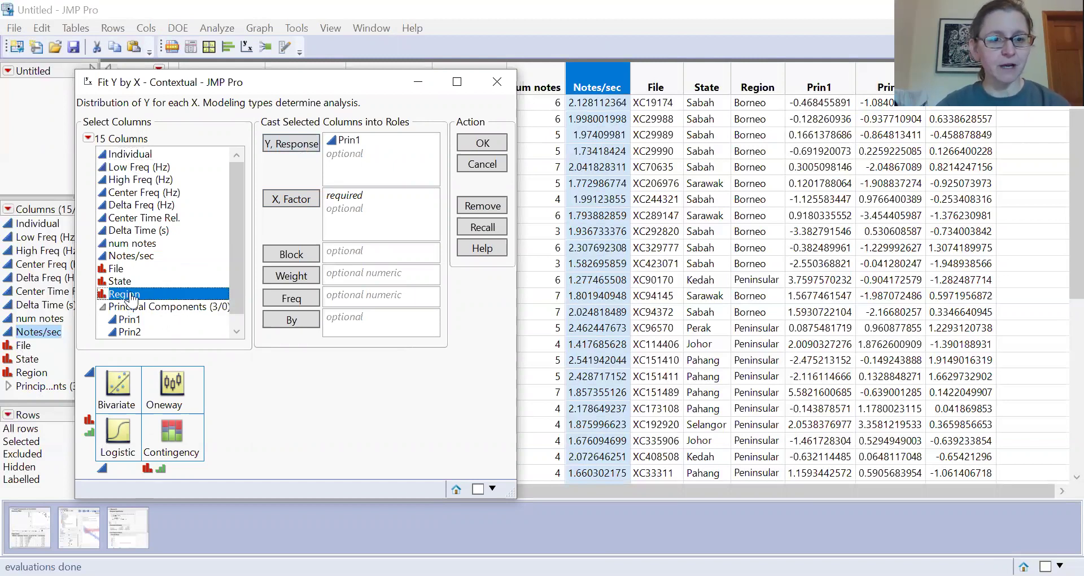
left_click(291, 199)
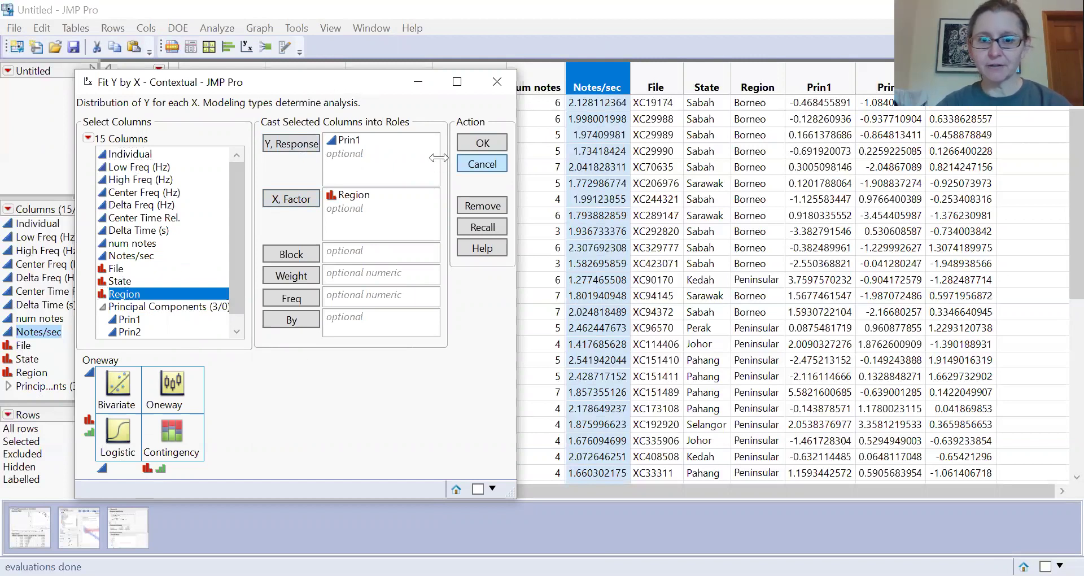
left_click(482, 143)
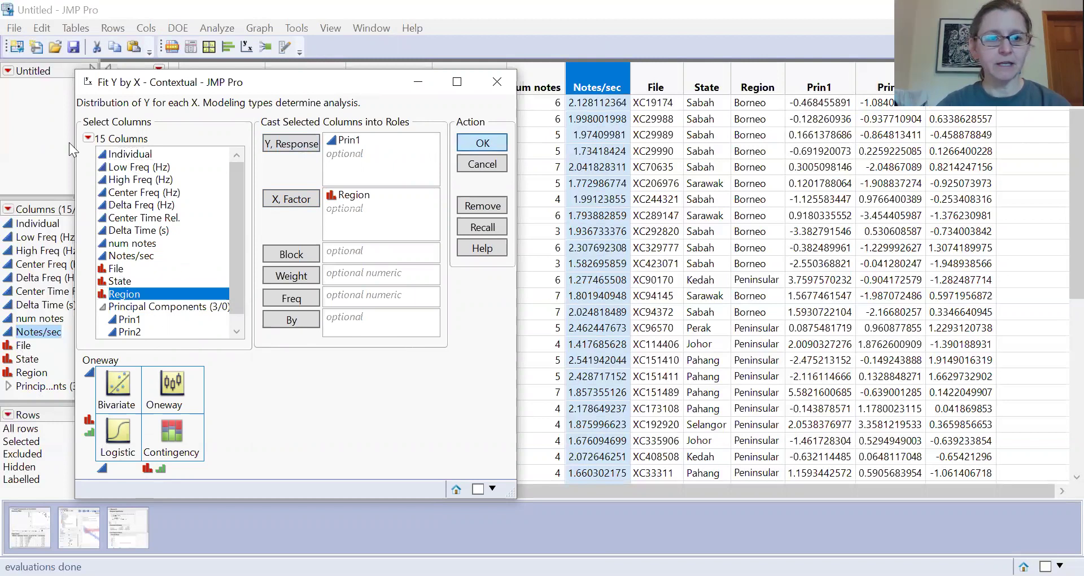
Add the Means/Anova/Pooled t results to the Prin1 by Region report, review them and close the report
left_click(127, 146)
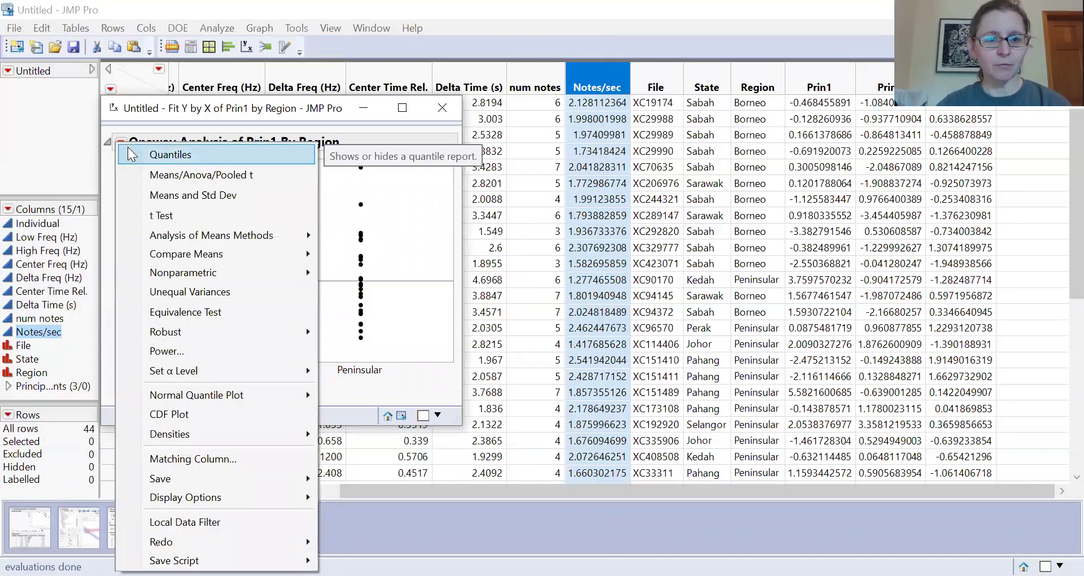
left_click(139, 171)
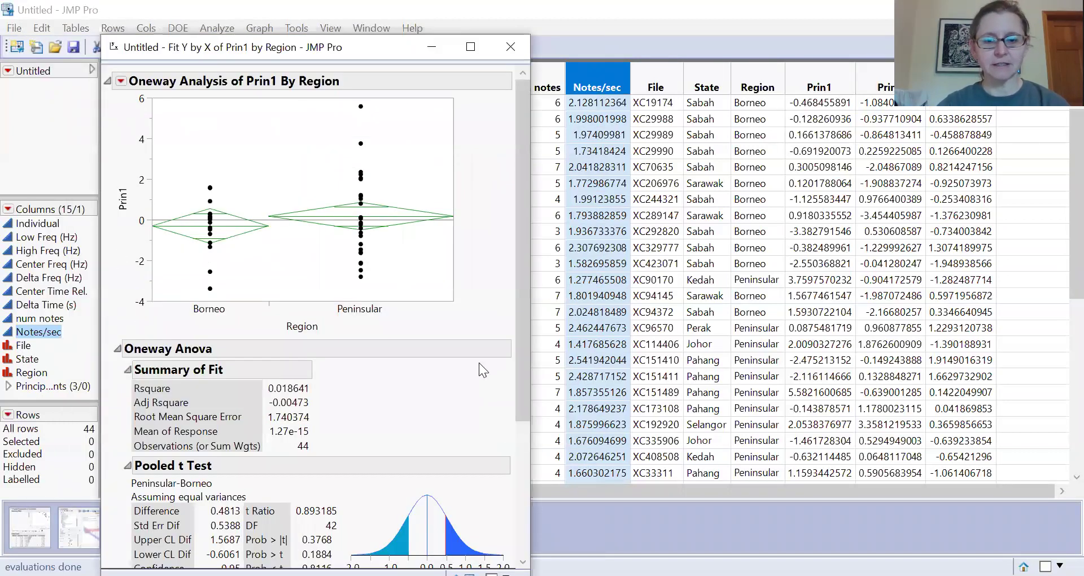
mouse_move(528, 108)
left_mouse_down()
mouse_move(533, 198)
mouse_move(536, 102)
left_mouse_up()
left_click_drag(534, 171, 528, 82)
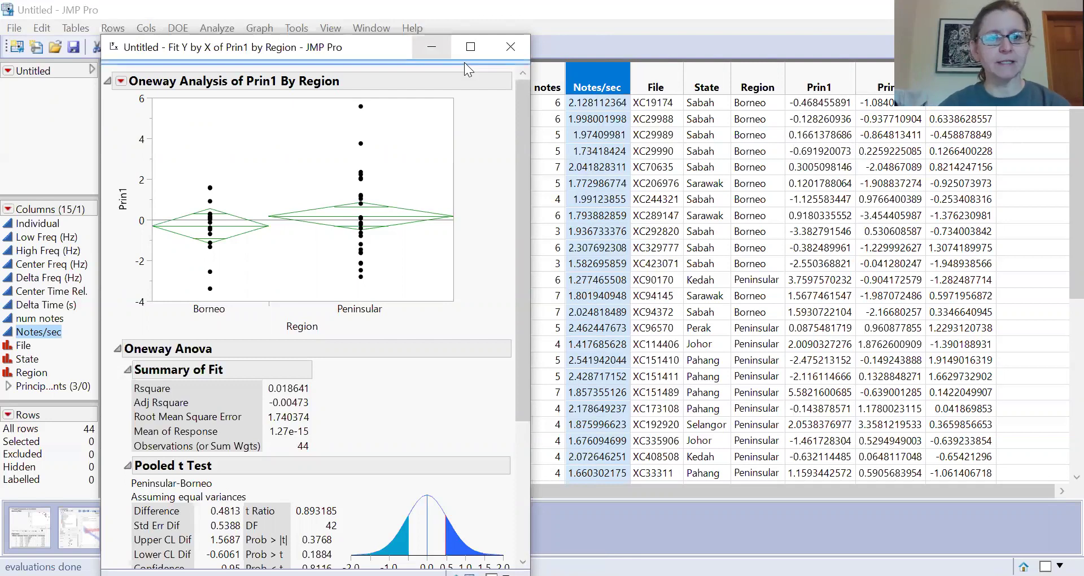
left_click(503, 49)
Run a Fit Y by X analysis with Prin2 as the Y response and Region as the X factor
left_click(217, 28)
left_click(233, 69)
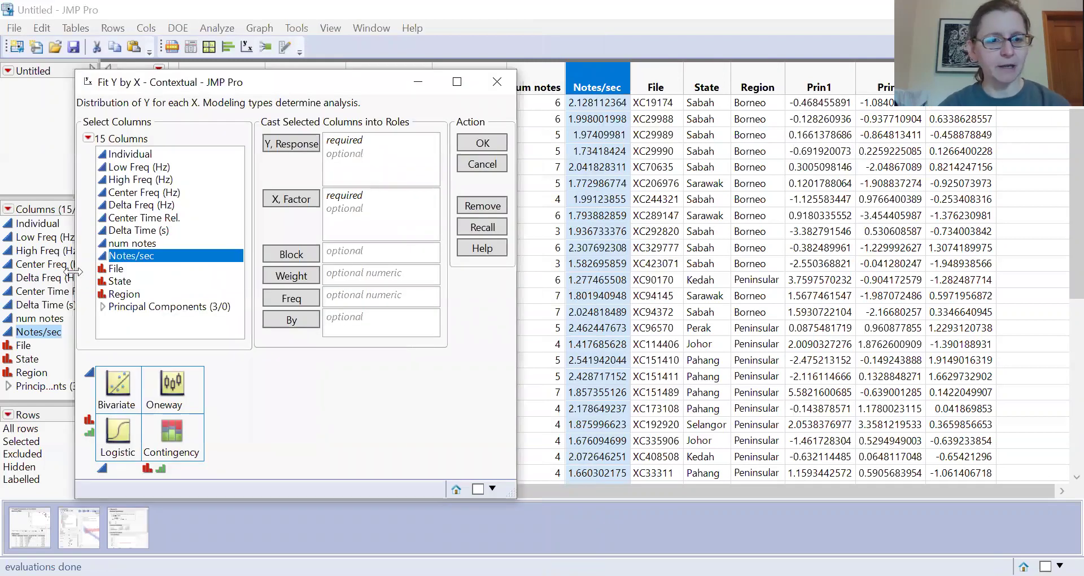
left_click(102, 307)
left_click(121, 332)
left_click_drag(121, 338, 197, 281)
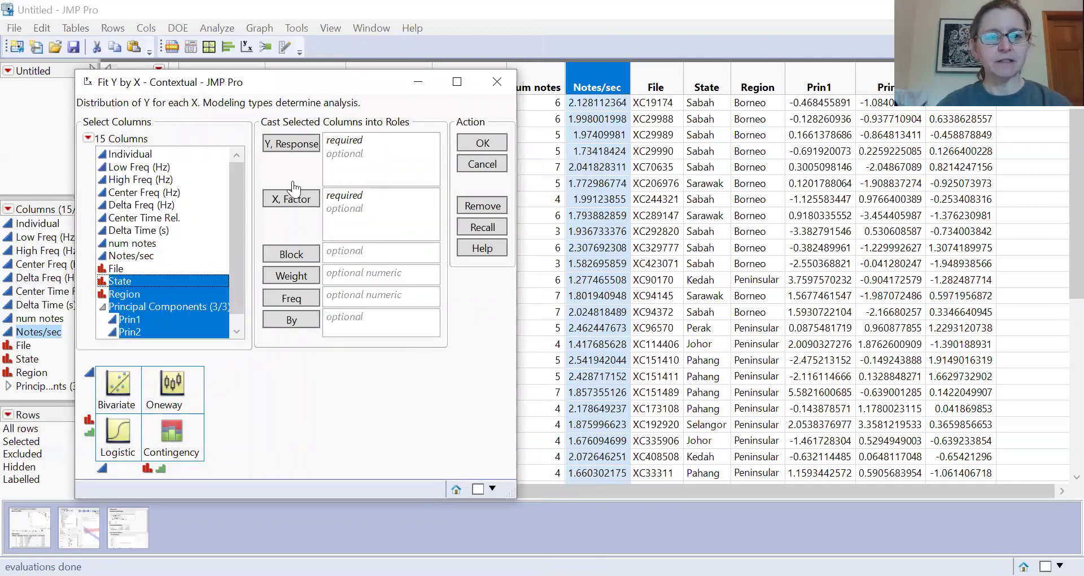
left_click(287, 203)
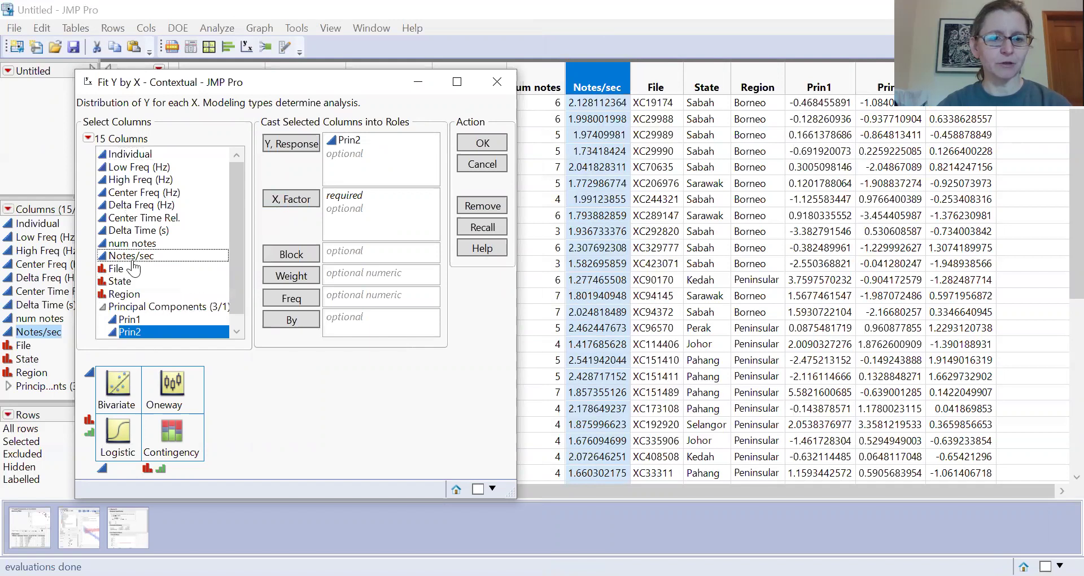
left_click(130, 301)
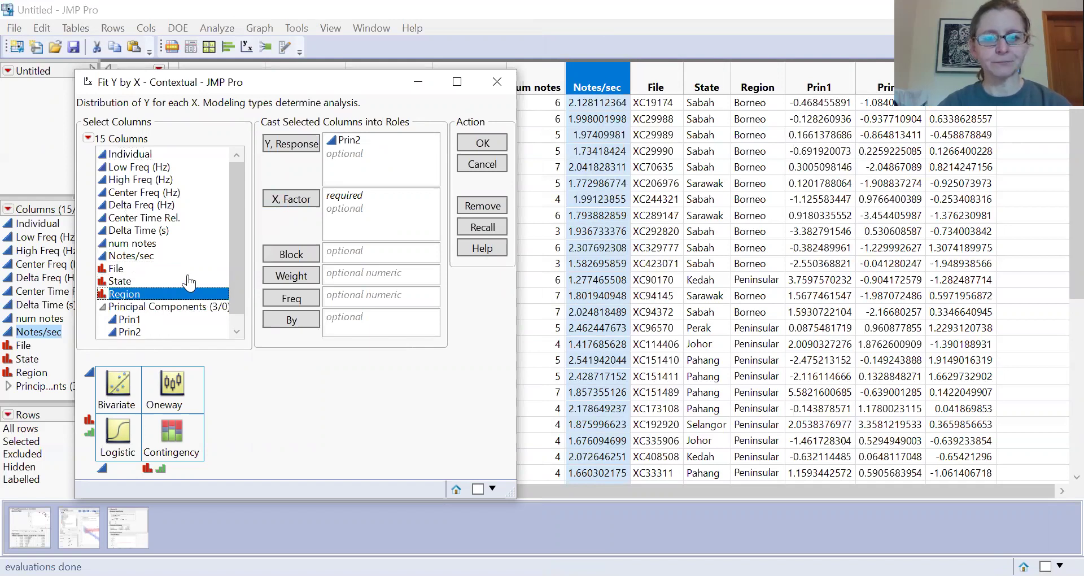
left_click(291, 198)
left_click(481, 145)
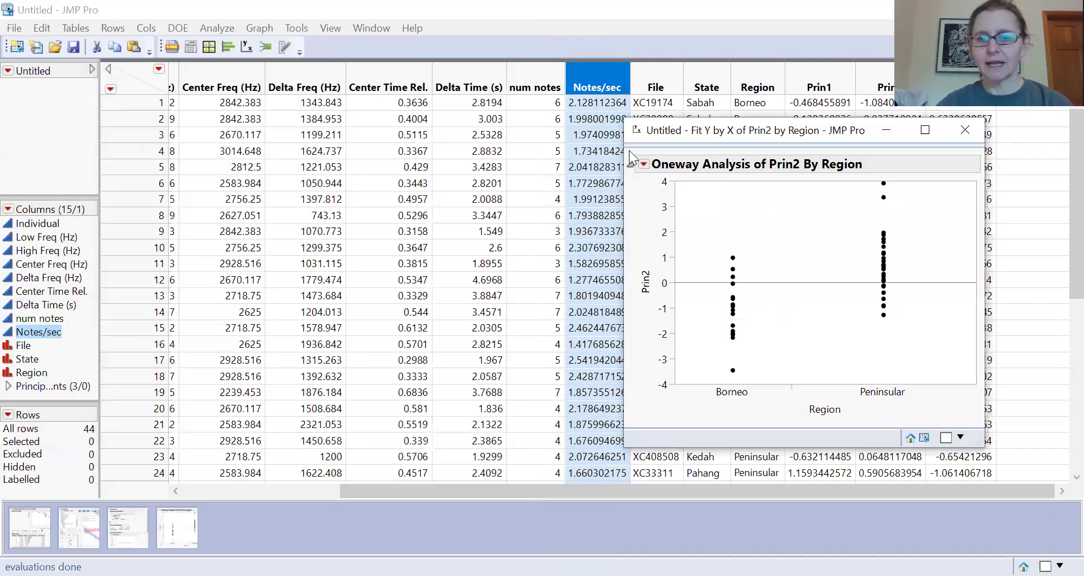
Add the Means/Anova/Pooled t results to the Prin2 by Region report and examine the t test, ANOVA and group means
left_click(635, 167)
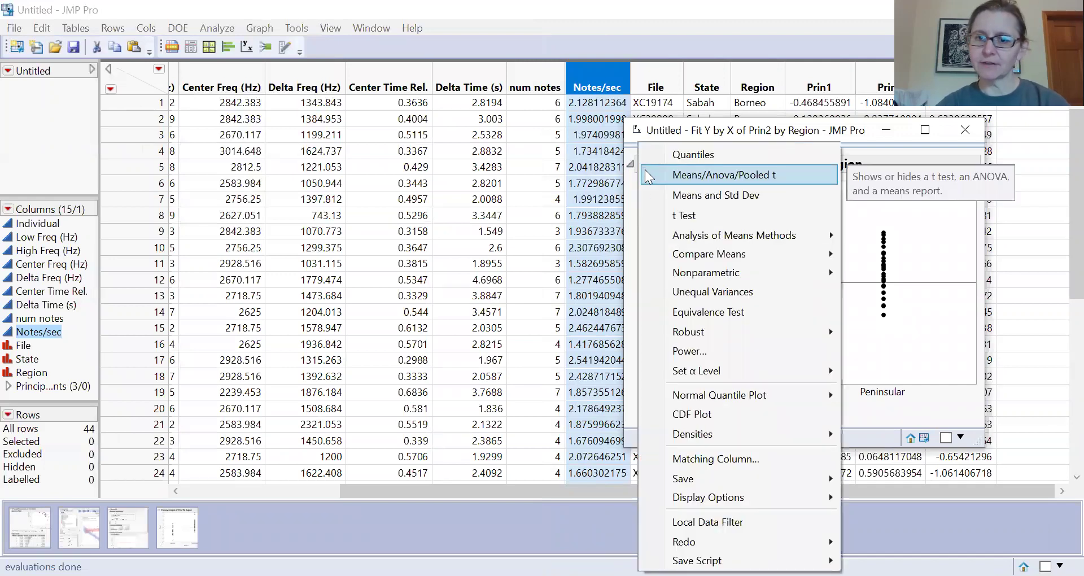
mouse_move(675, 235)
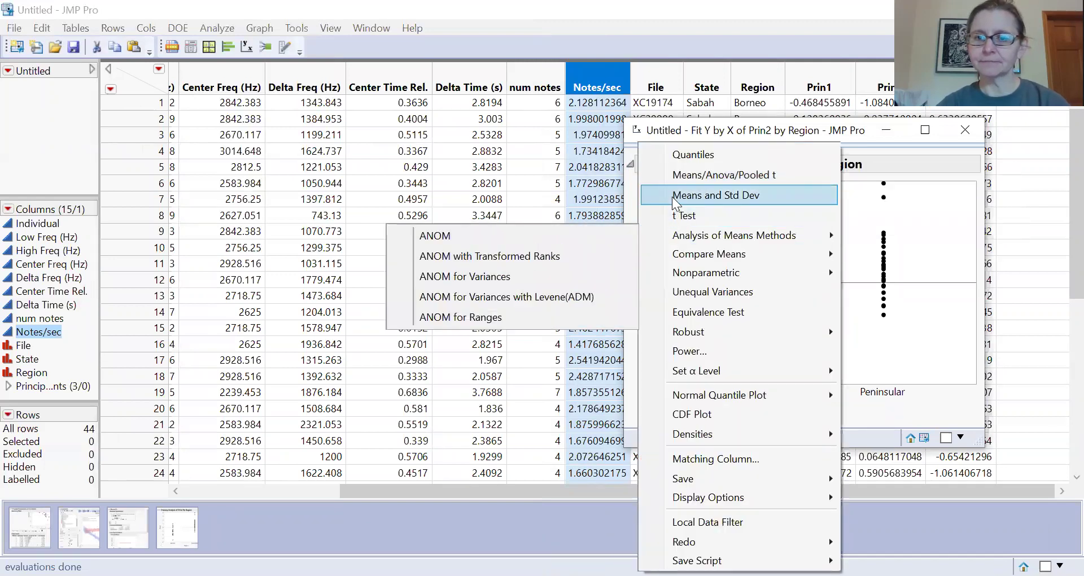
left_click(674, 177)
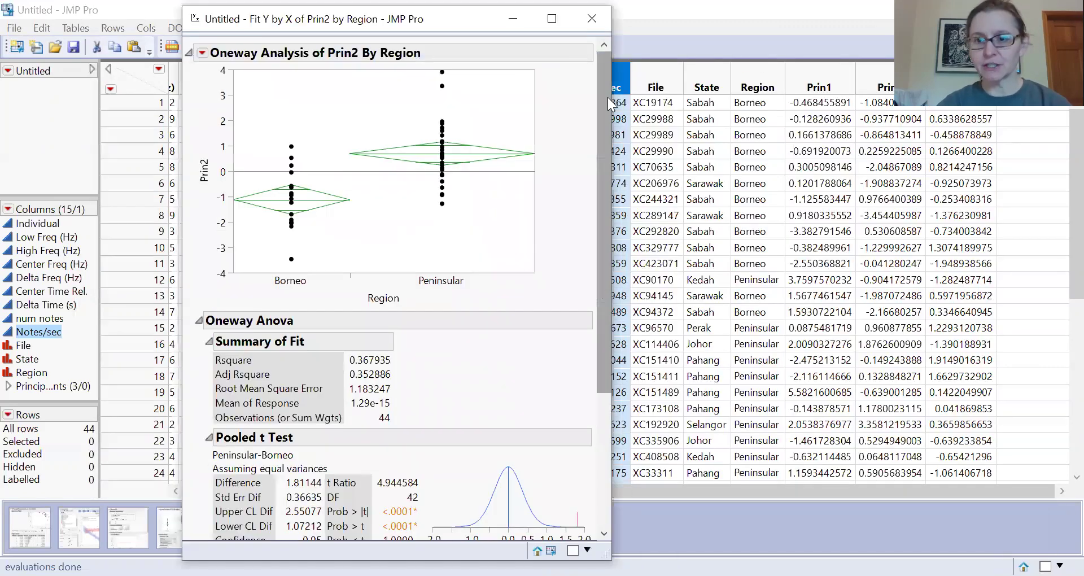
left_click_drag(603, 95, 621, 232)
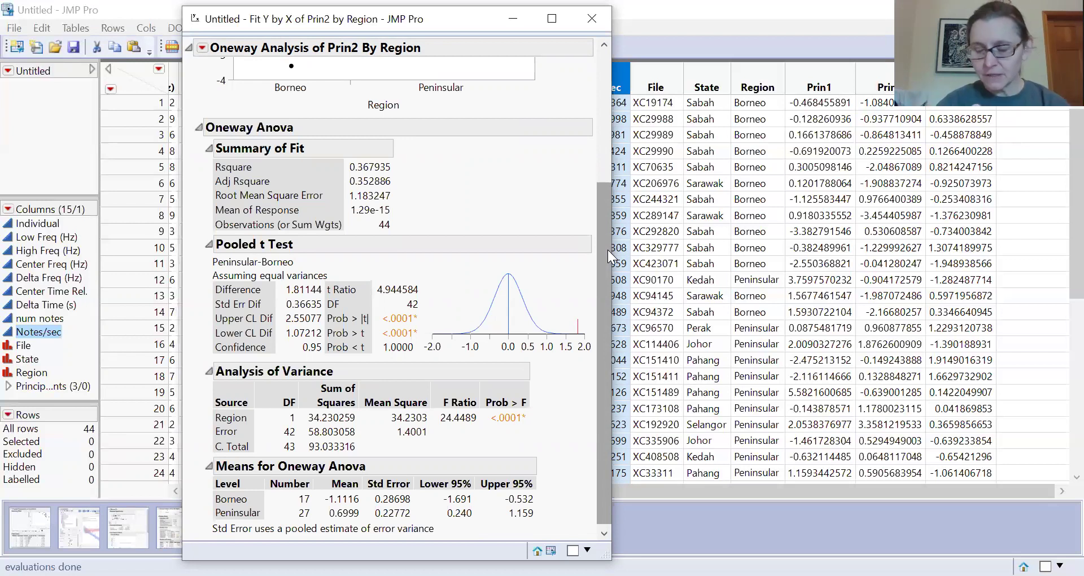
left_click_drag(604, 248, 613, 105)
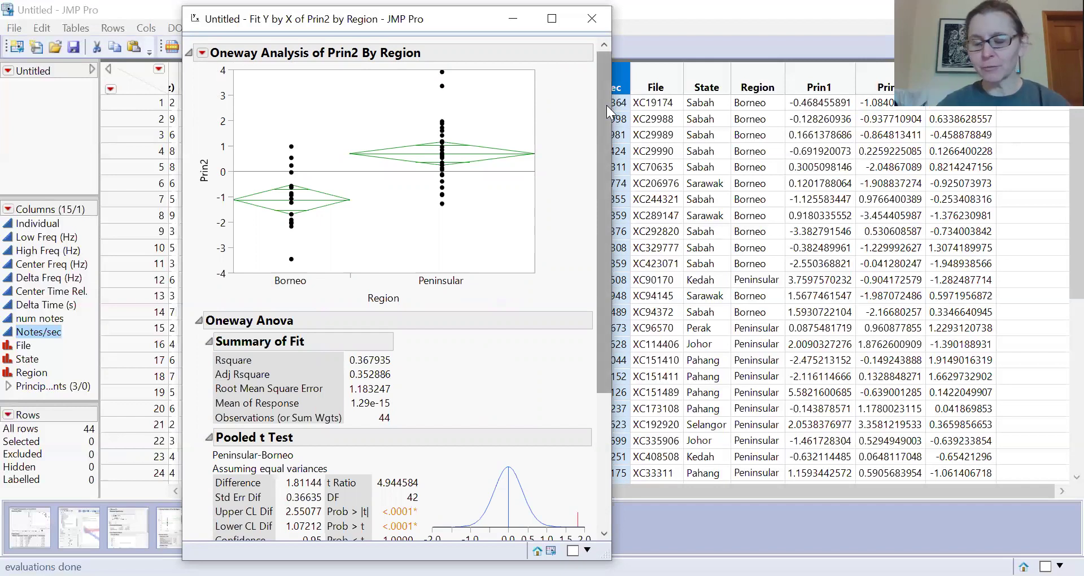
scroll(604, 107, "down", 1)
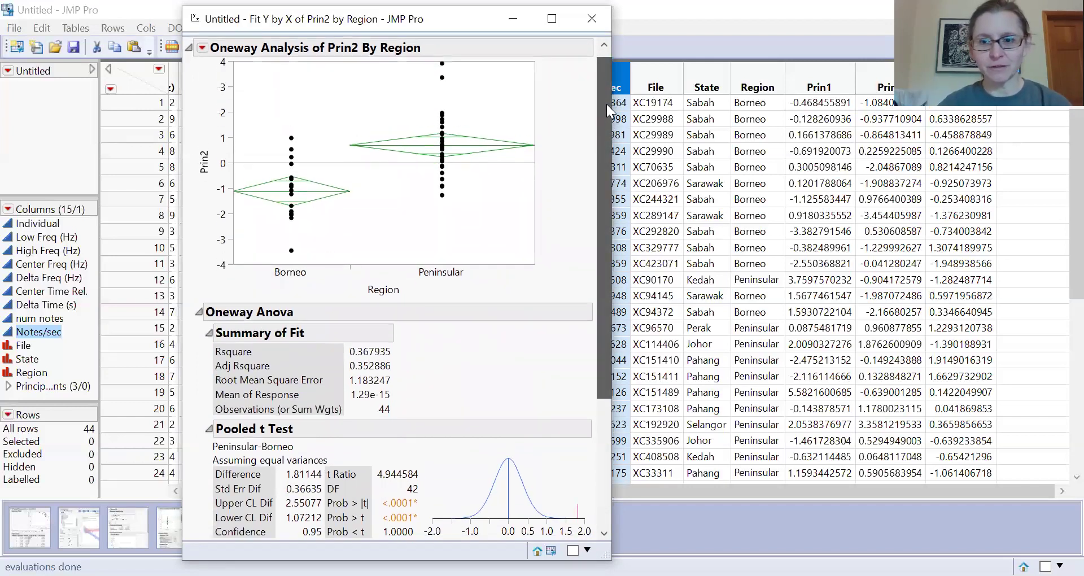
scroll(616, 184, "down", 5)
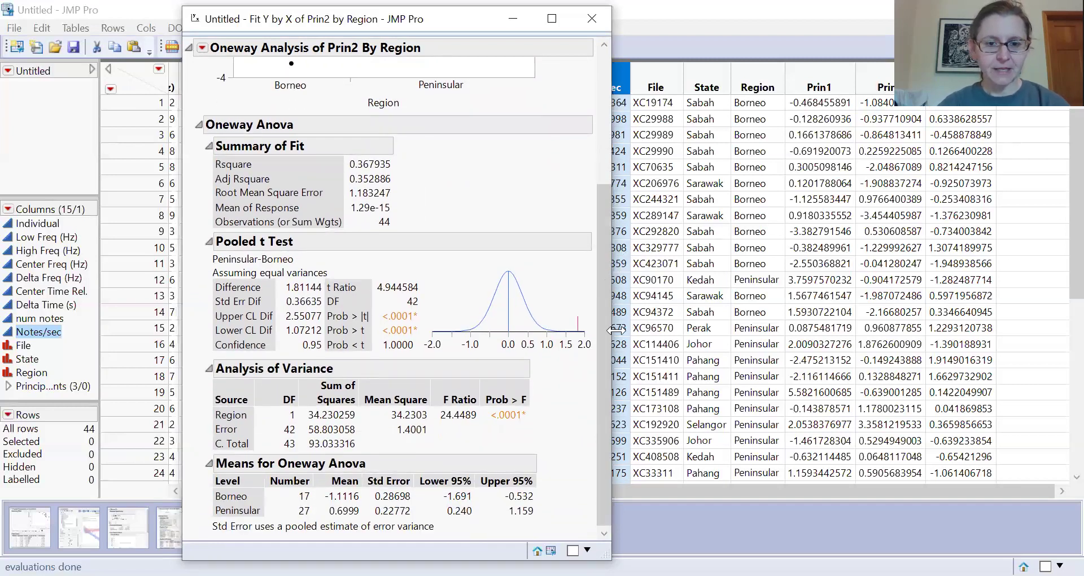
left_click_drag(598, 288, 600, 88)
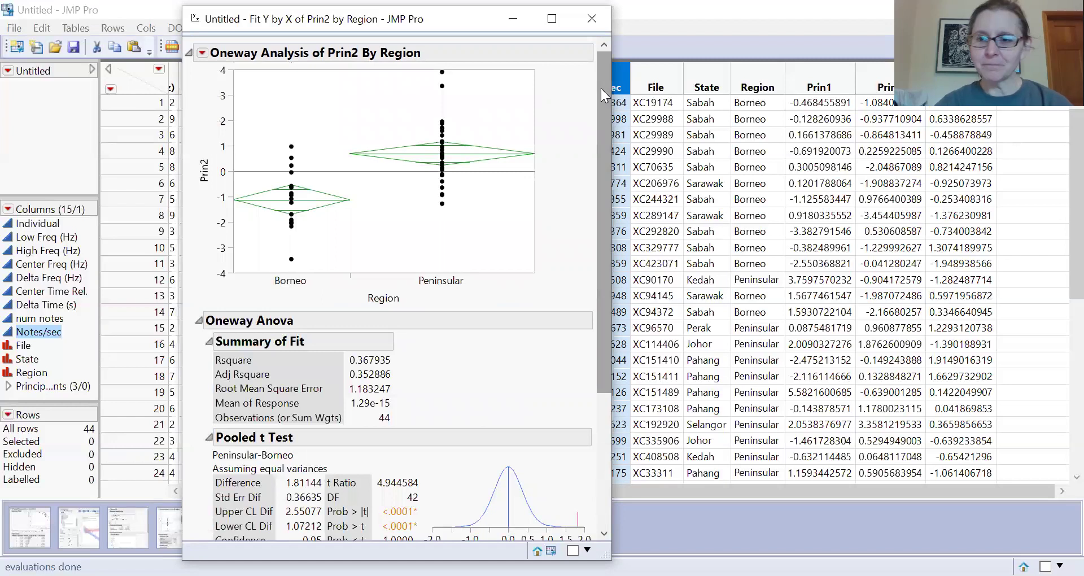